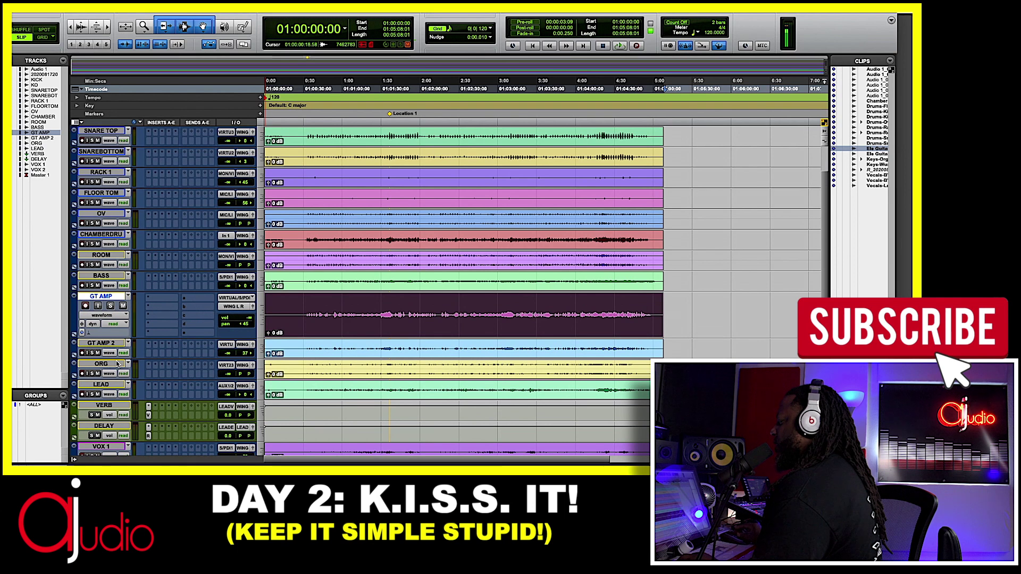
- Enlarge the GT AMP 2 track's height and inspect the two guitar amp waveforms along the timeline
left_click_drag(107, 360, 100, 416)
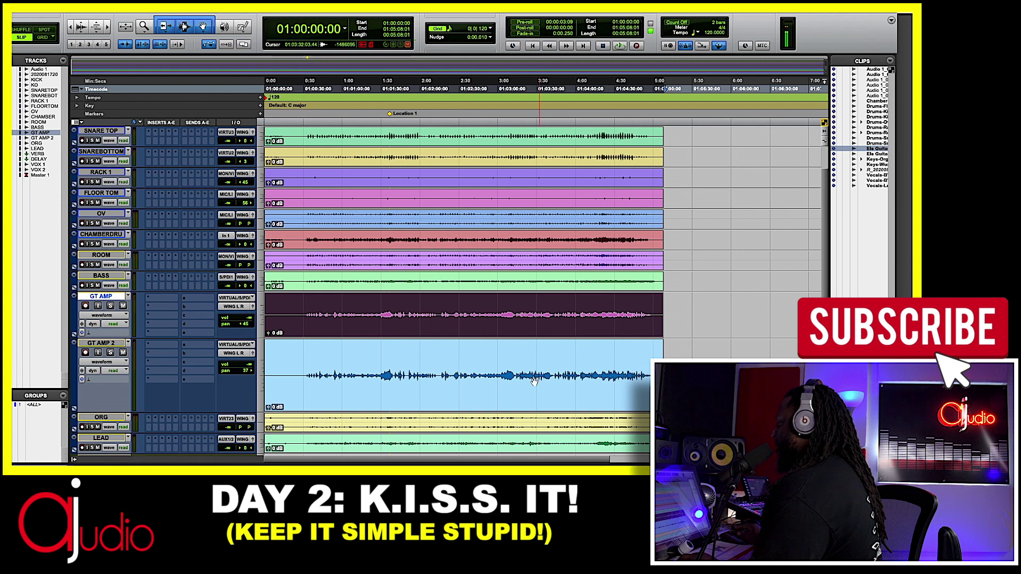
key("ctrl+]")
key("ctrl+]")
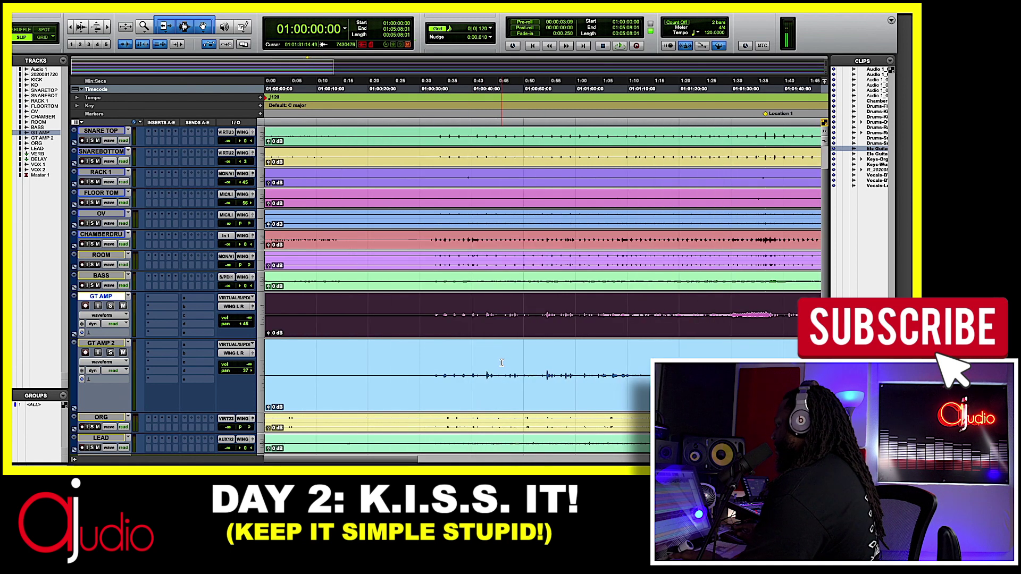
scroll(531, 342, "right", 5)
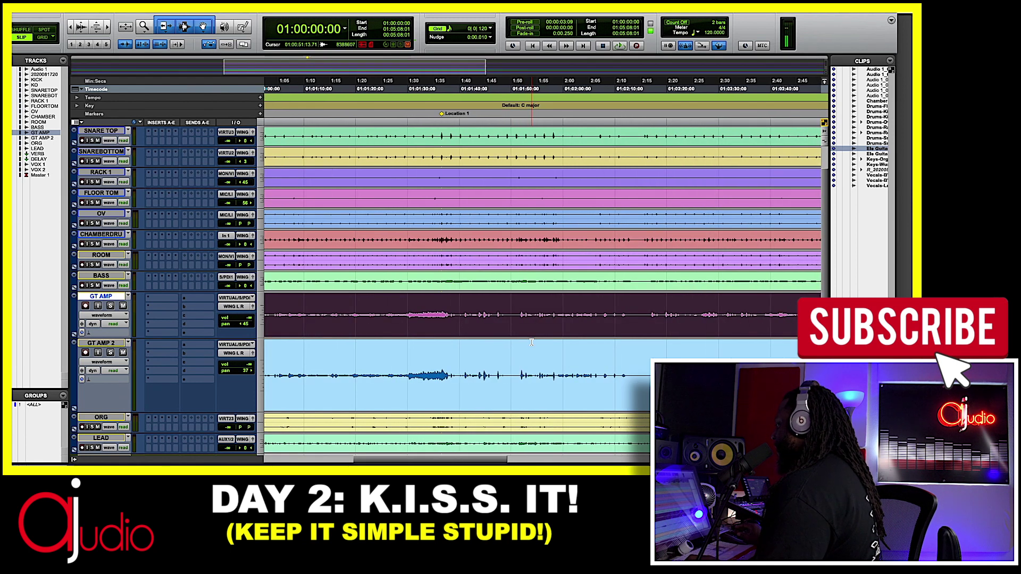
scroll(531, 342, "right", 3)
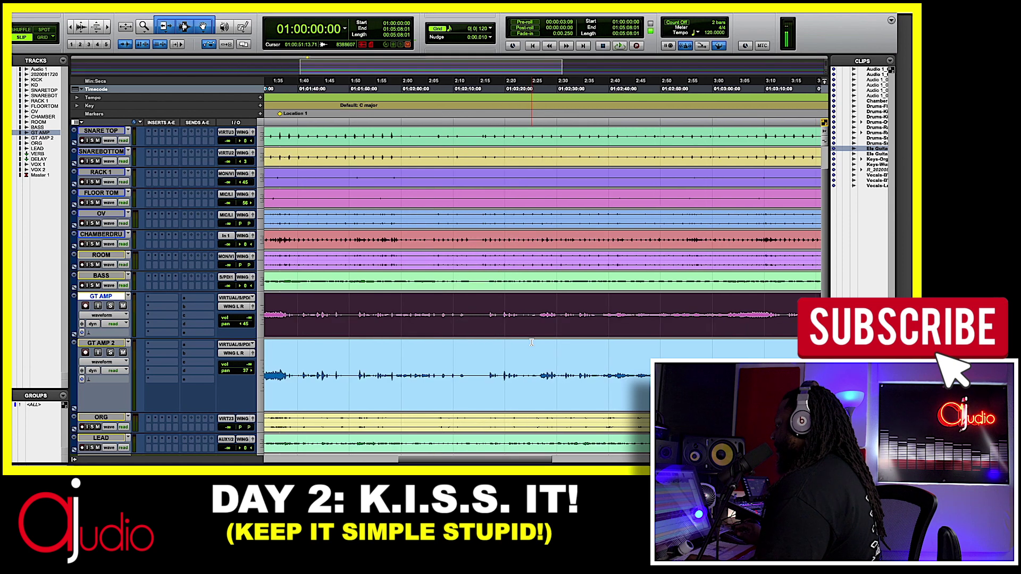
scroll(531, 342, "right", 3)
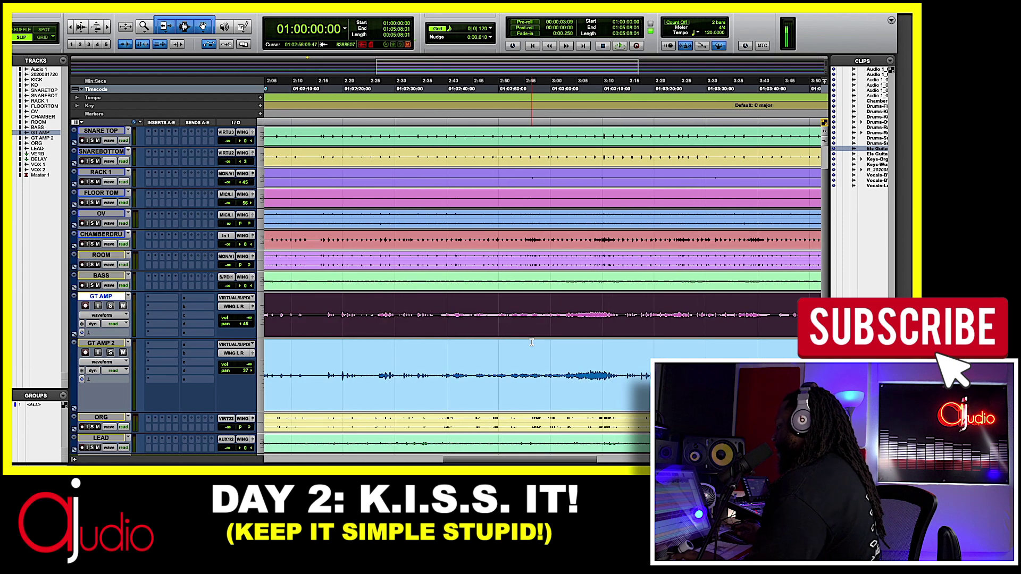
- Review the remaining tracks down to Master 1, including the VERB and DELAY returns and the VOX 1 and VOX 2 vocals
scroll(531, 342, "down", 5)
scroll(127, 319, "down", 3)
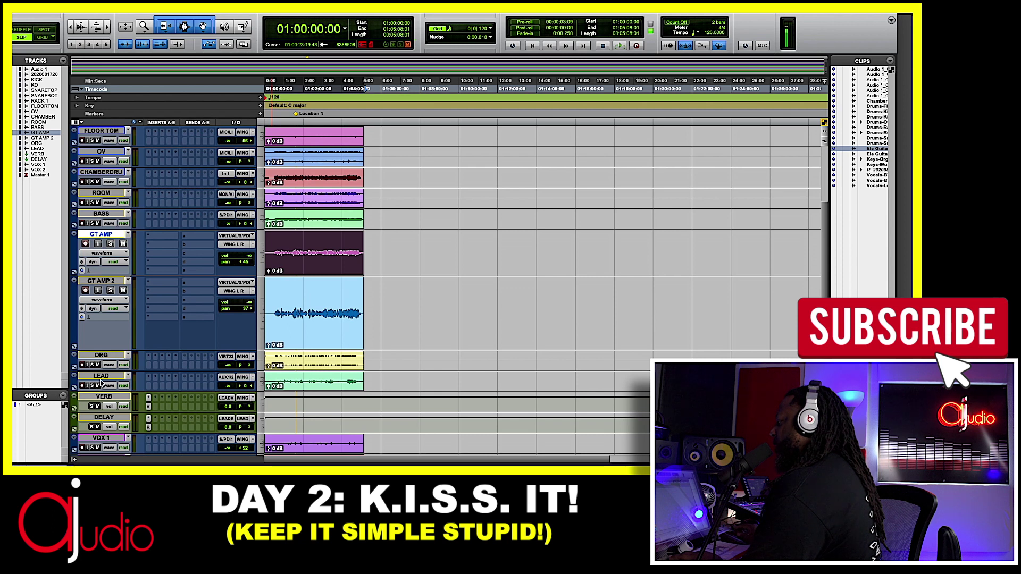
scroll(102, 373, "down", 3)
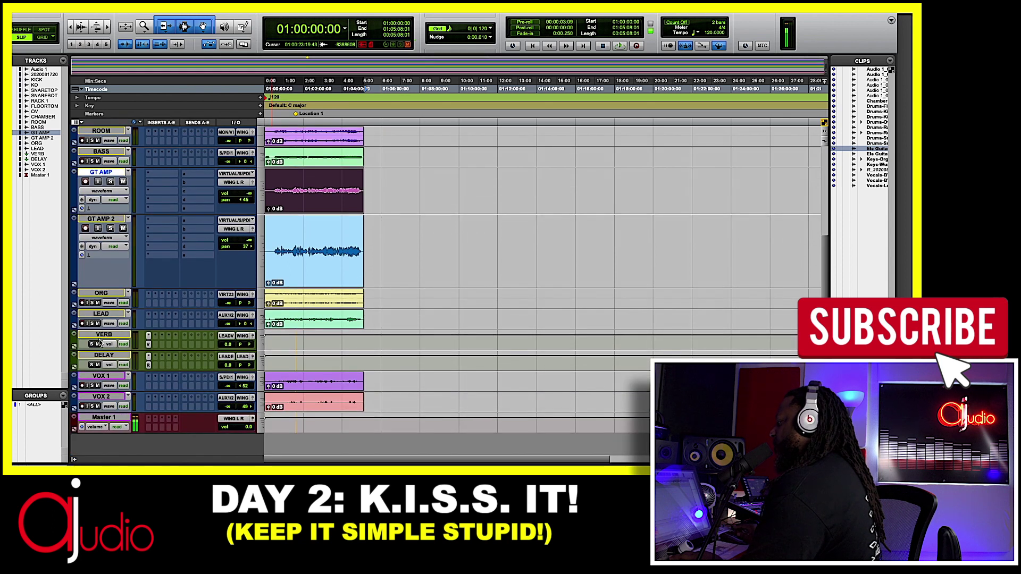
left_click(117, 358)
left_click(114, 336)
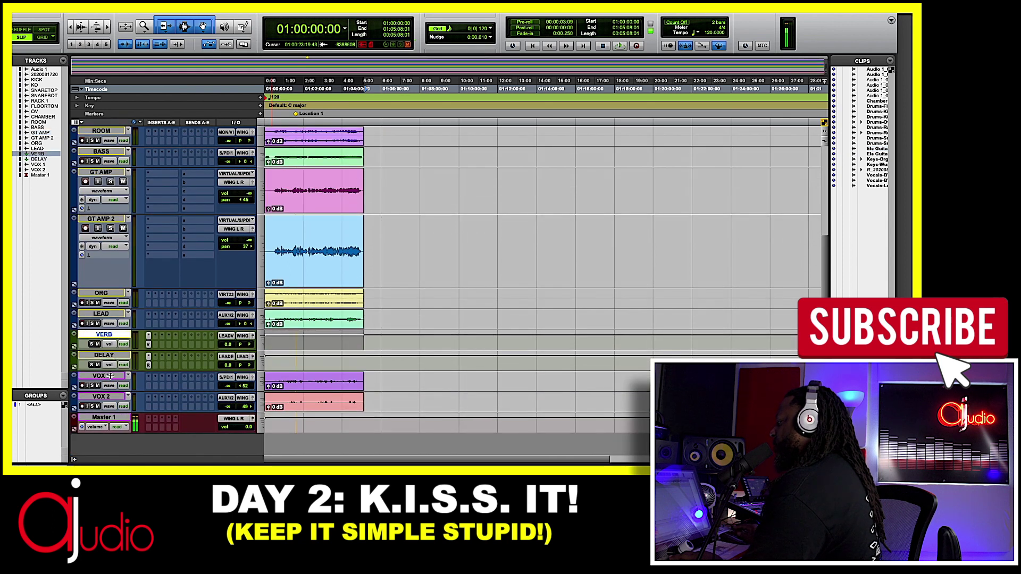
key("semicolon")
key("semicolon")
key("semicolon")
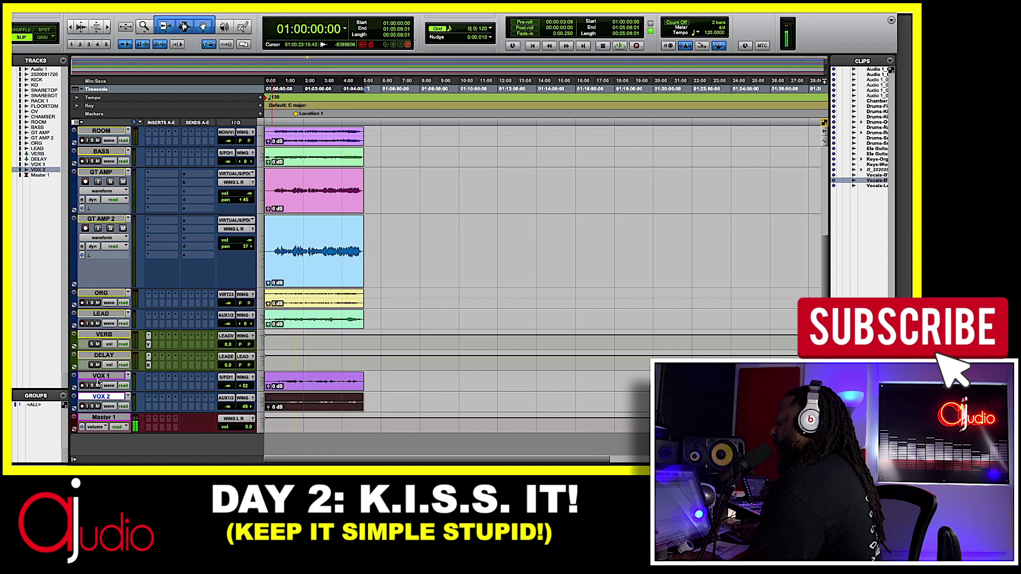
left_click(99, 376)
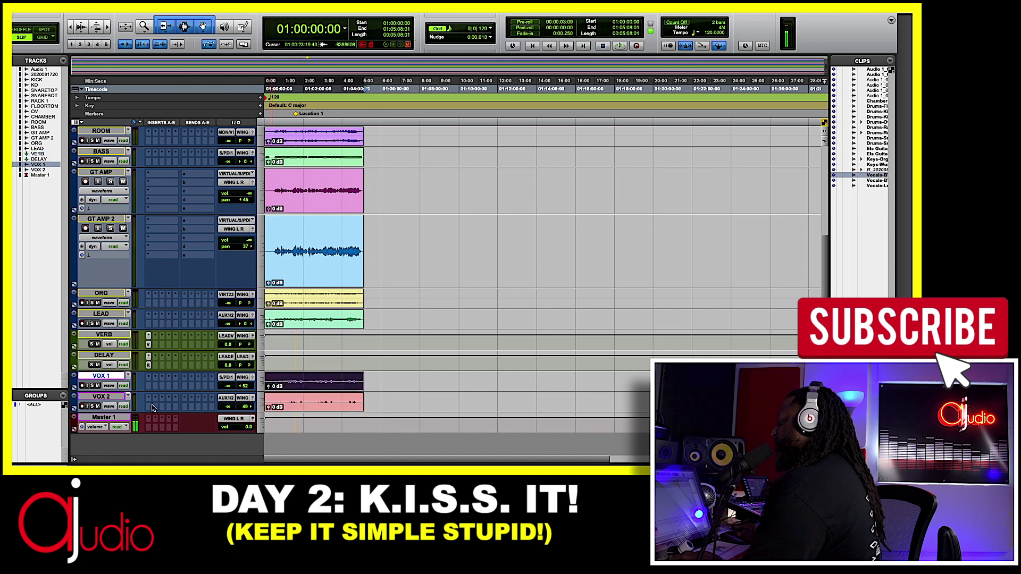
scroll(292, 198, "up", 5)
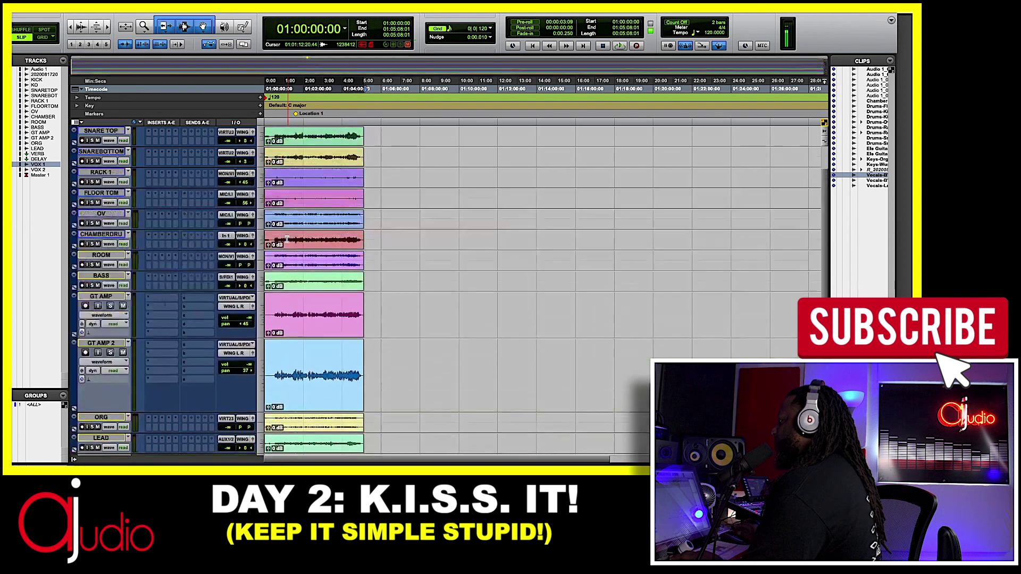
- Select the KICK track, enlarge the timeline to show the song's full length, and play the session from the start
left_click(296, 144)
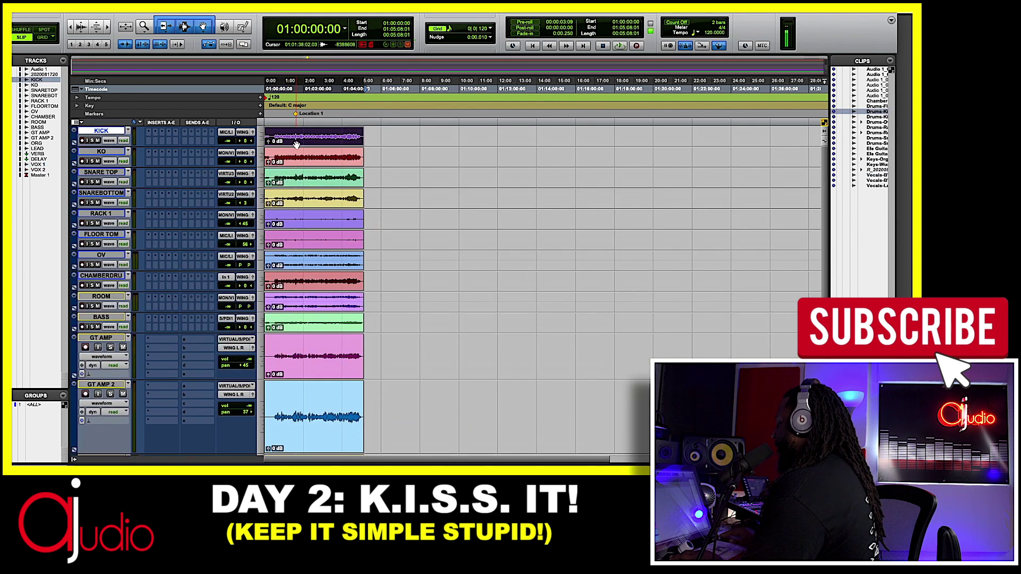
key("ctrl+bracketright")
key("ctrl+bracketright")
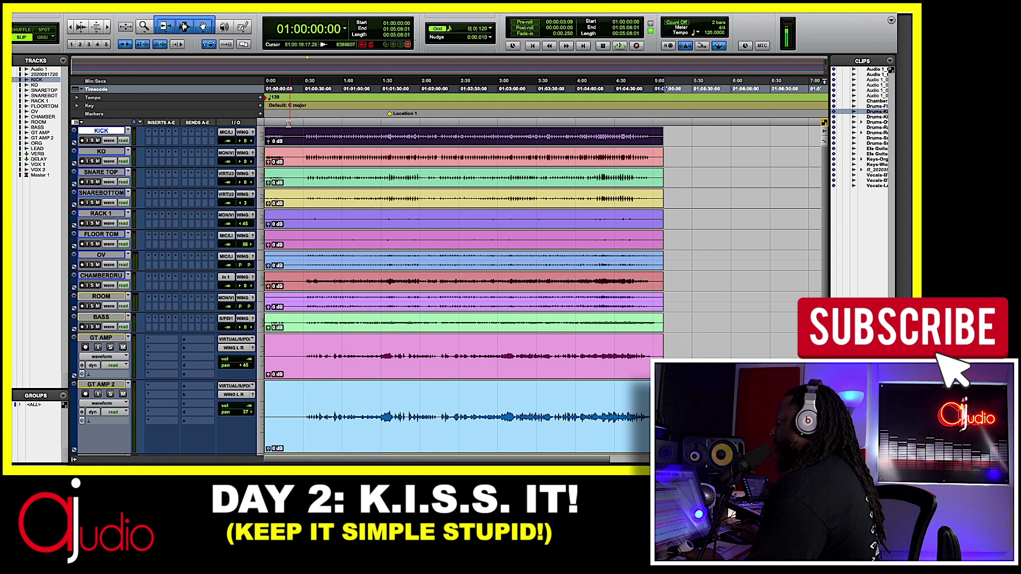
key("space")
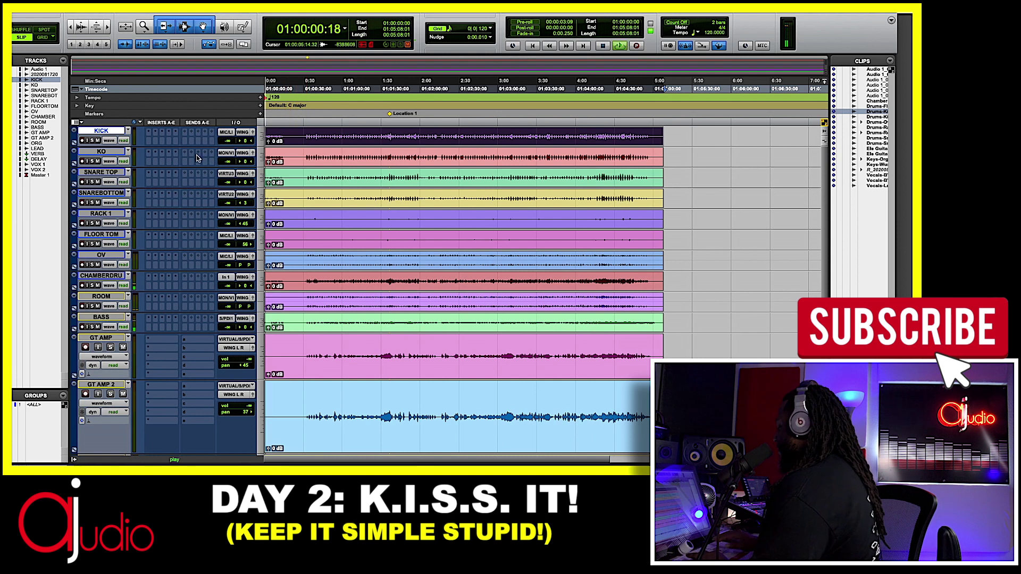
- Set rough starting volumes in the mixer: KICK about -13.1 dB, KO about -23.1 dB and SNARETOP about -16.1 dB
key("ctrl+equal")
left_click_drag(88, 340, 92, 296)
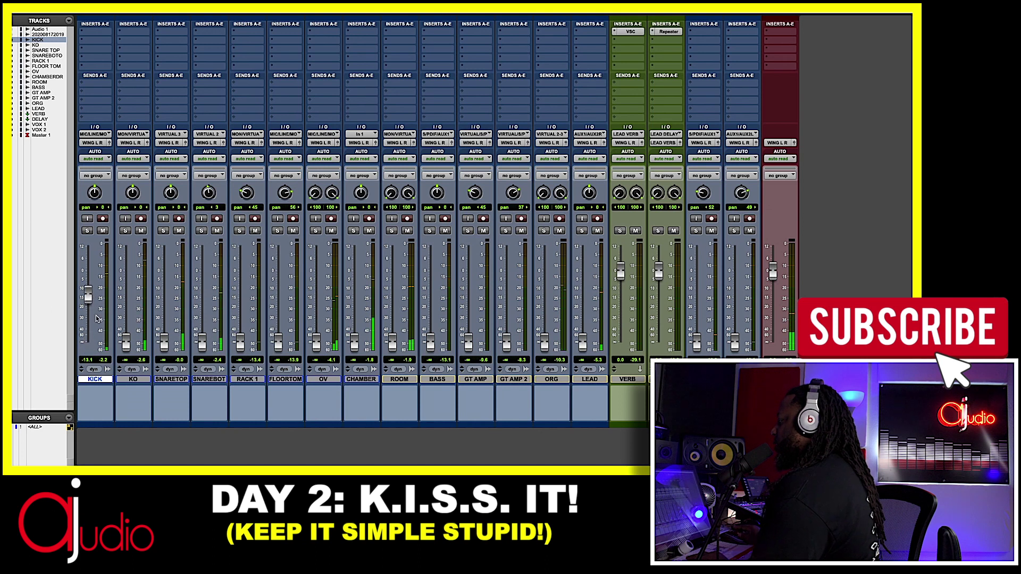
left_click_drag(126, 342, 126, 311)
left_click_drag(164, 341, 178, 296)
- Play from about 0:32, where the drums enter, and raise KICK to about +0.7 dB, KO to -7.0 dB and SNARETOP to -3.0 dB
key("ctrl+equal")
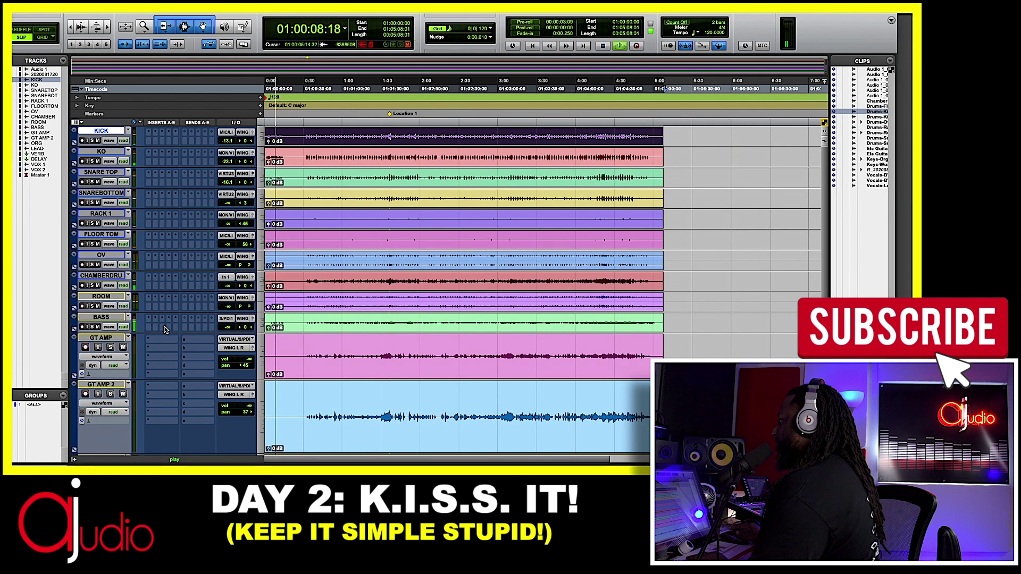
left_click(305, 124)
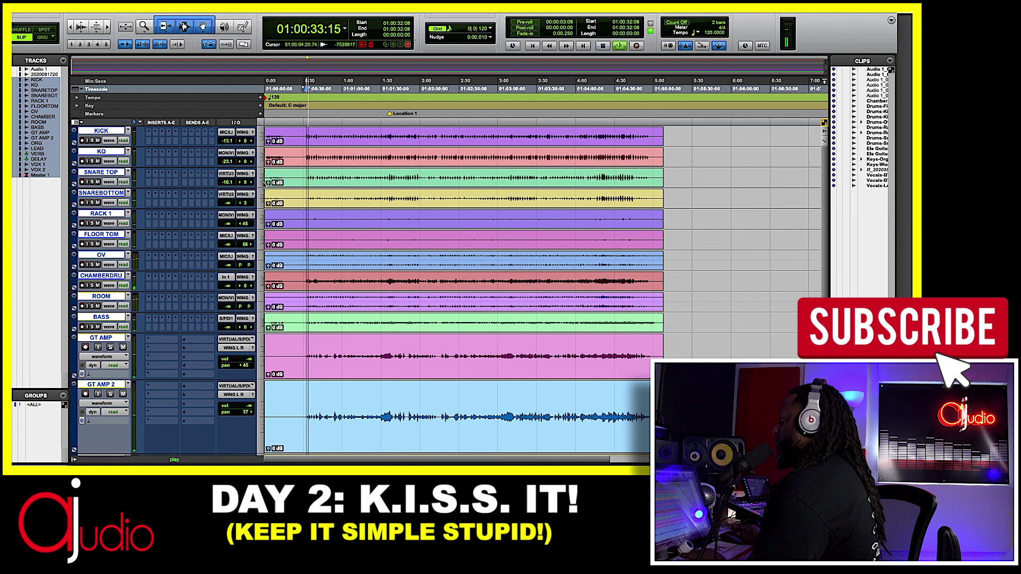
key("ctrl+equal")
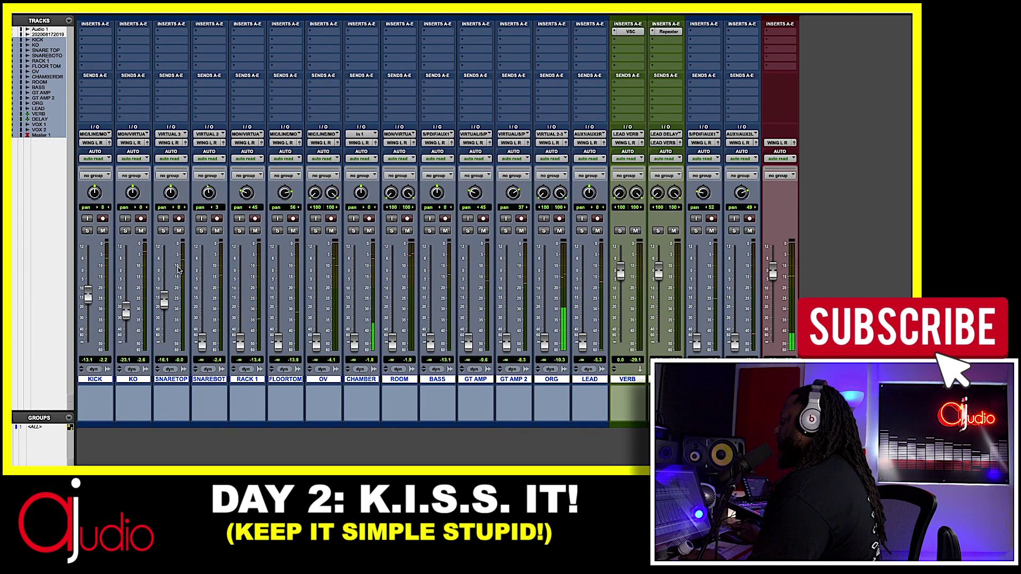
left_click_drag(88, 300, 91, 275)
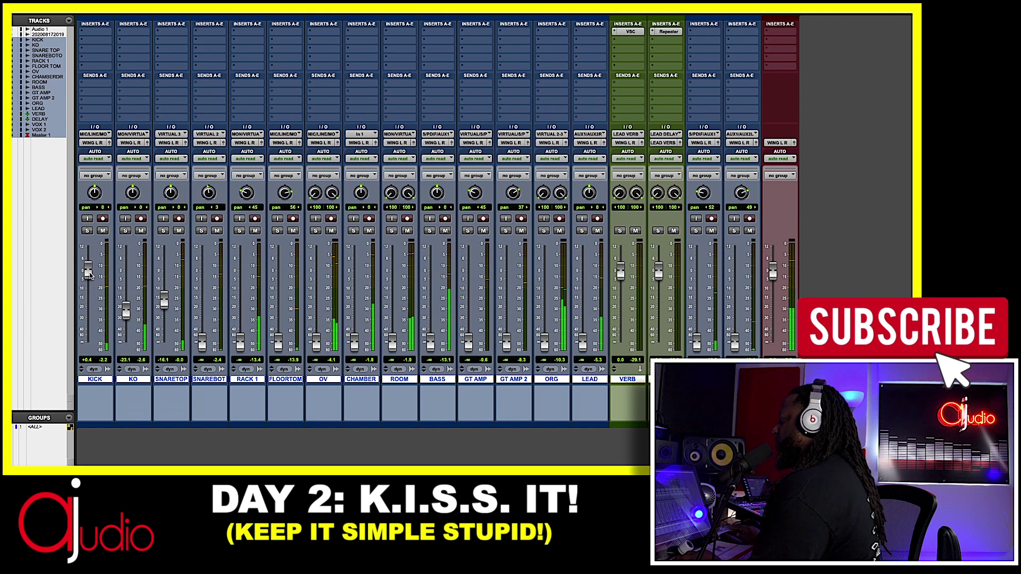
left_click_drag(126, 310, 165, 279)
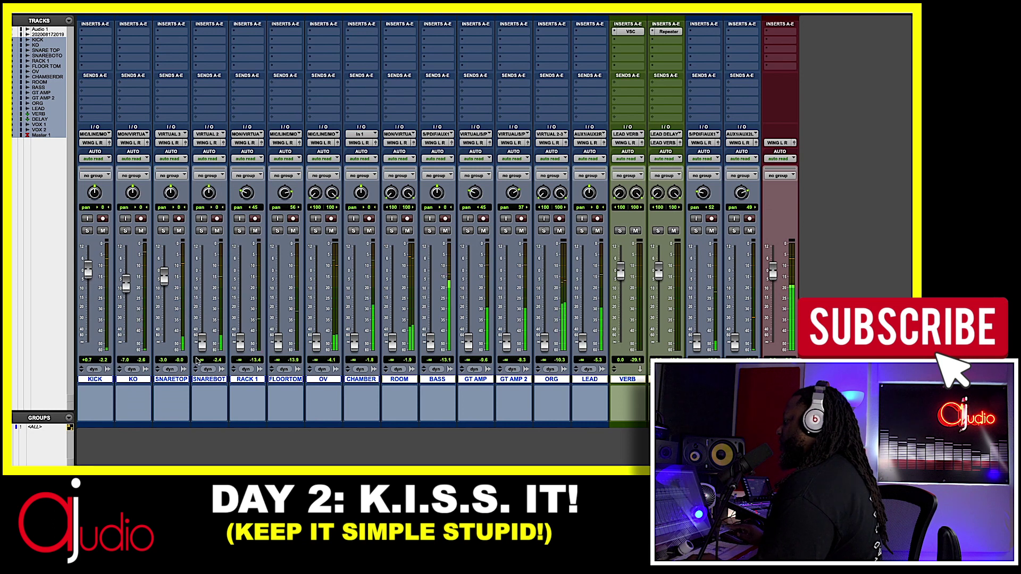
- Balance SNAREBOT at about -6.8 dB, RACK 1 at about -10.7 dB and FLOORTOM at about -11.3 dB
left_click_drag(202, 314, 201, 288)
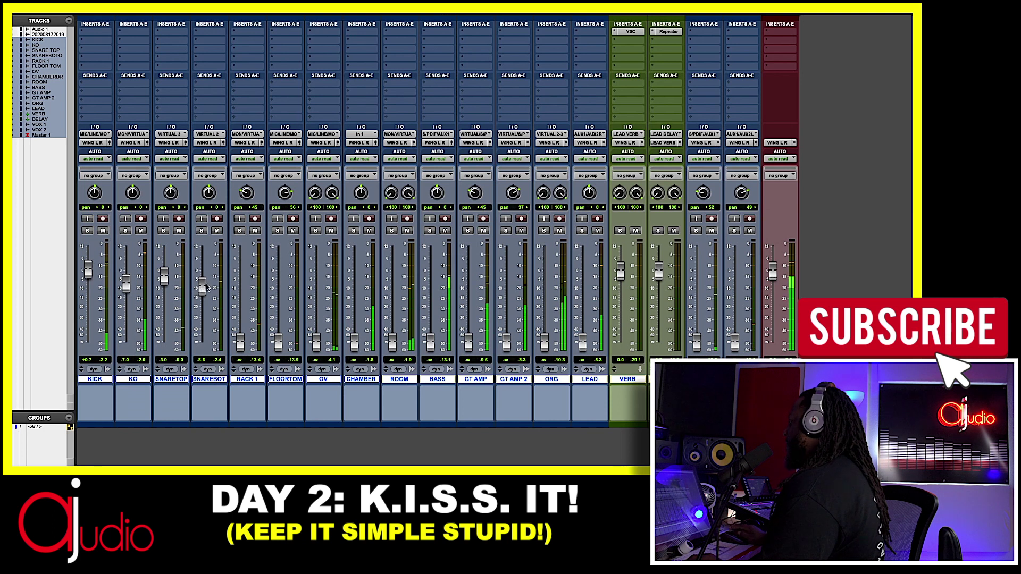
left_click_drag(203, 285, 202, 283)
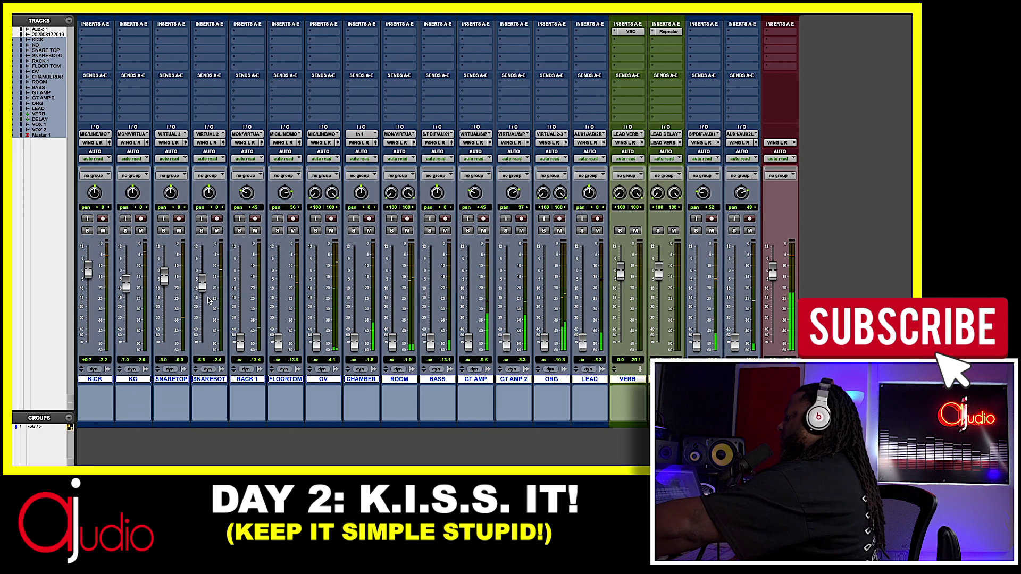
left_click_drag(241, 345, 240, 289)
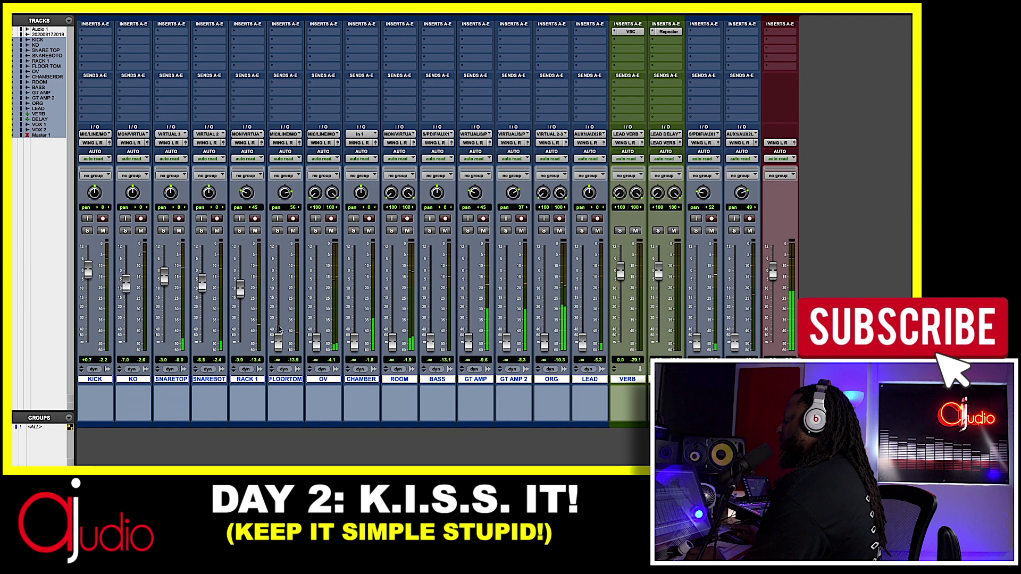
left_click_drag(277, 345, 277, 291)
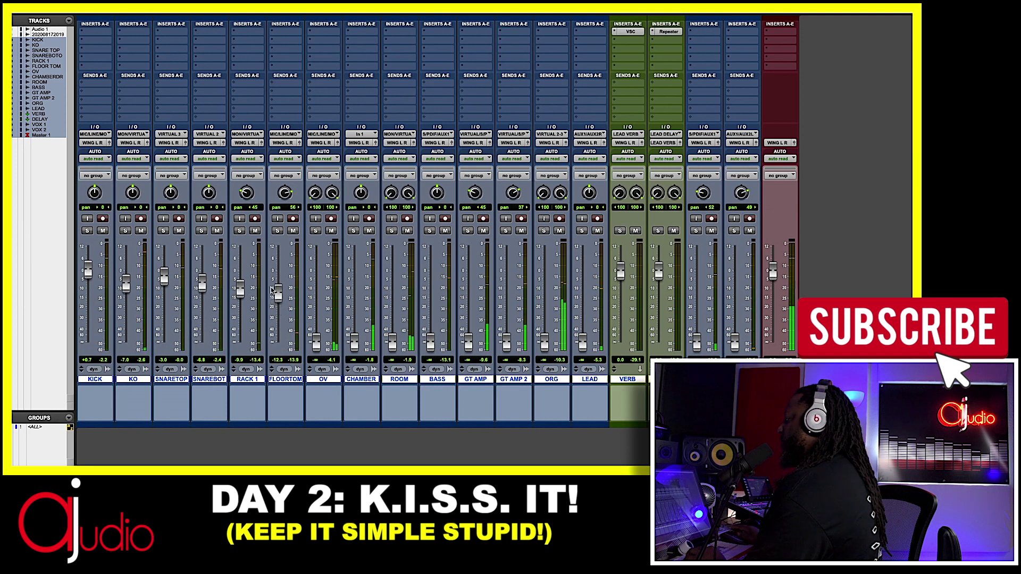
left_click_drag(277, 297, 240, 298)
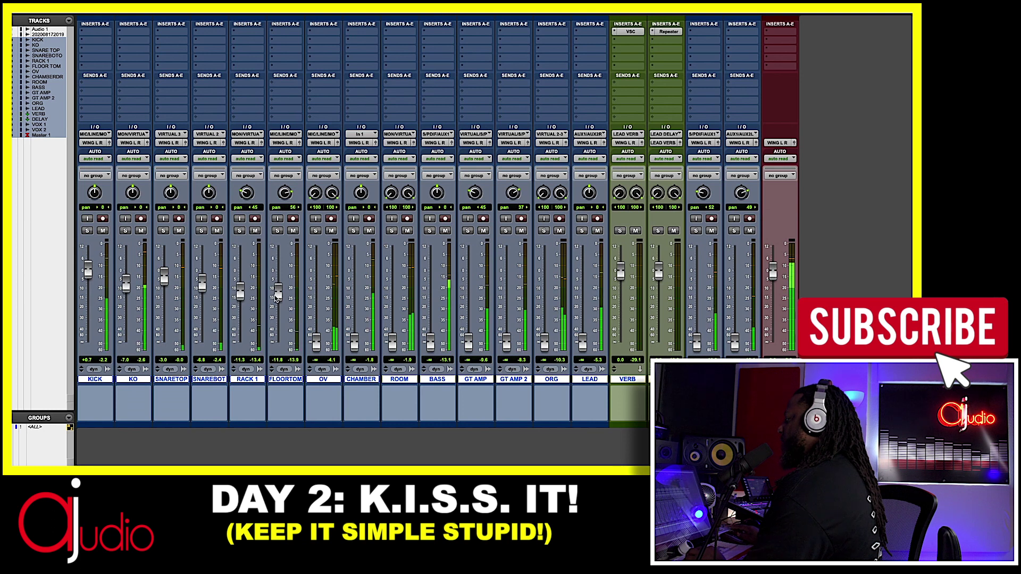
left_click_drag(238, 302, 238, 301)
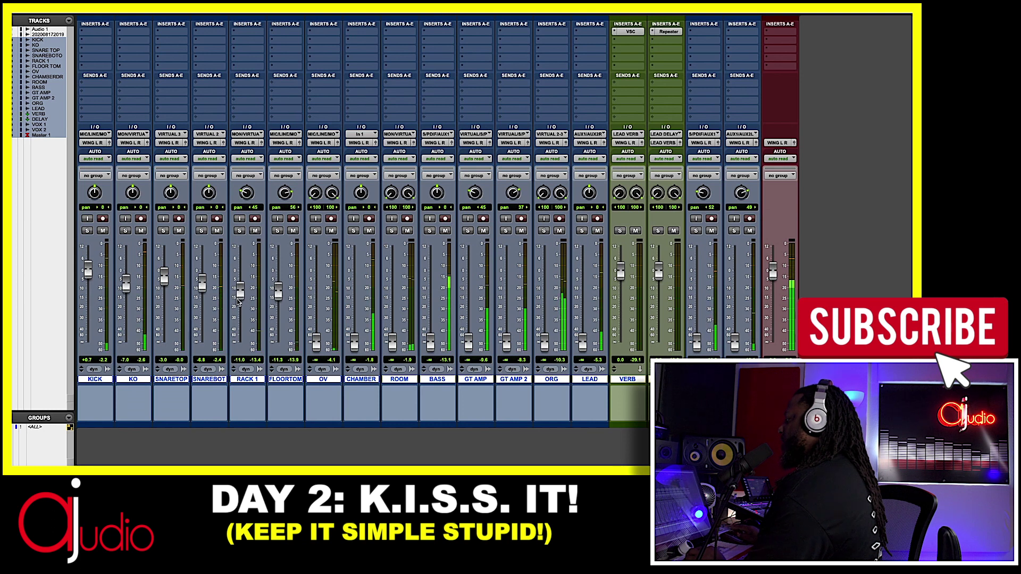
- Bring up the drum ambience: OV to about -8.6 dB, CHAMBER to about -23.5 dB and ROOM to about -12.9 dB
left_click_drag(315, 345, 316, 299)
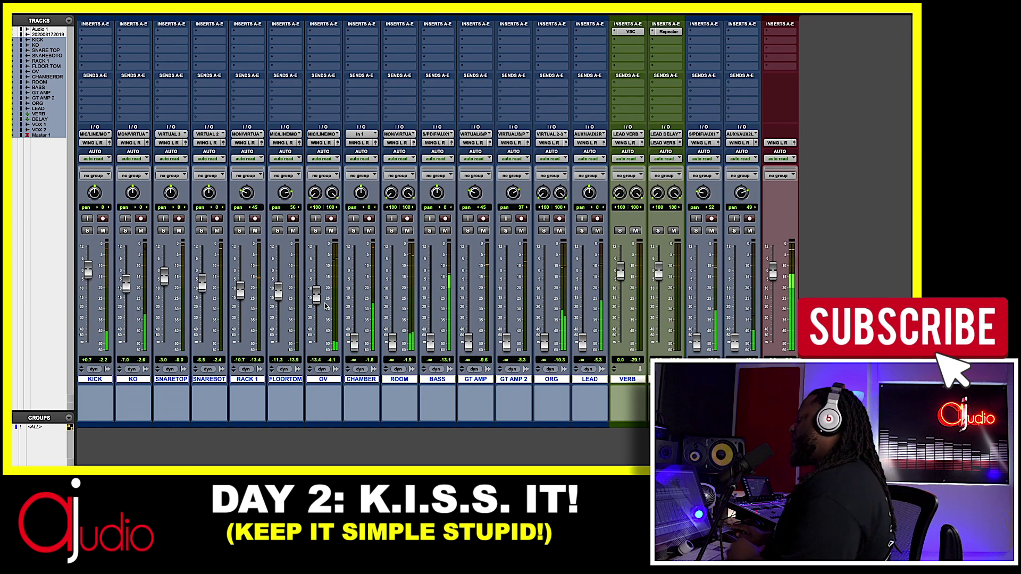
left_click_drag(318, 298, 317, 297)
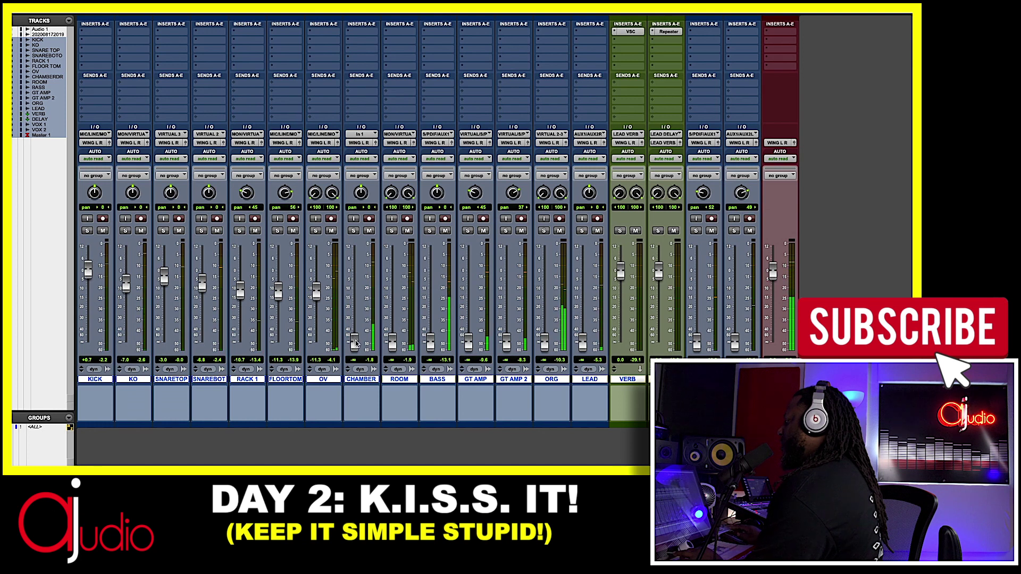
left_click_drag(355, 340, 357, 313)
left_click_drag(392, 343, 391, 301)
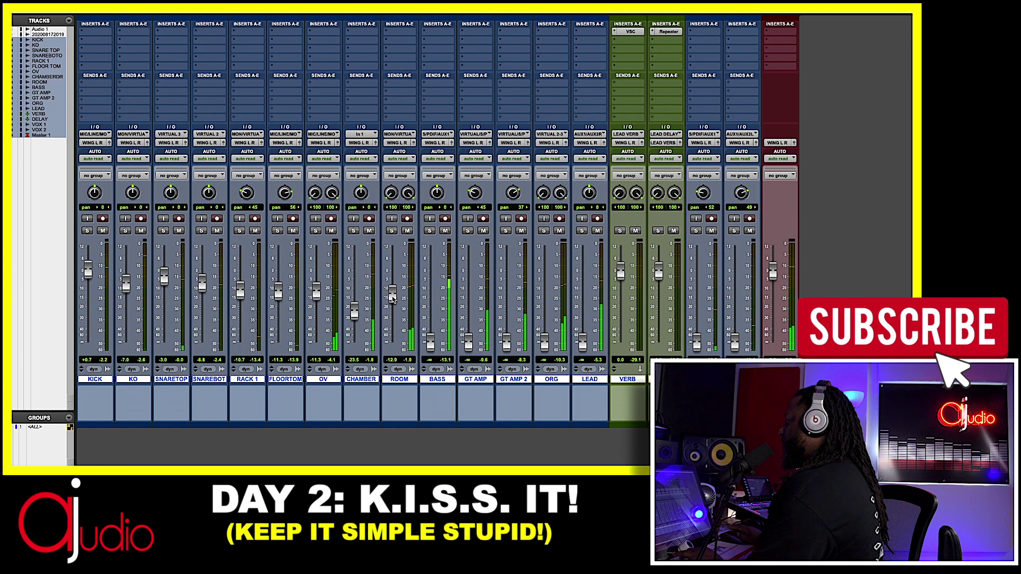
left_click_drag(391, 299, 394, 300)
left_click_drag(318, 299, 321, 295)
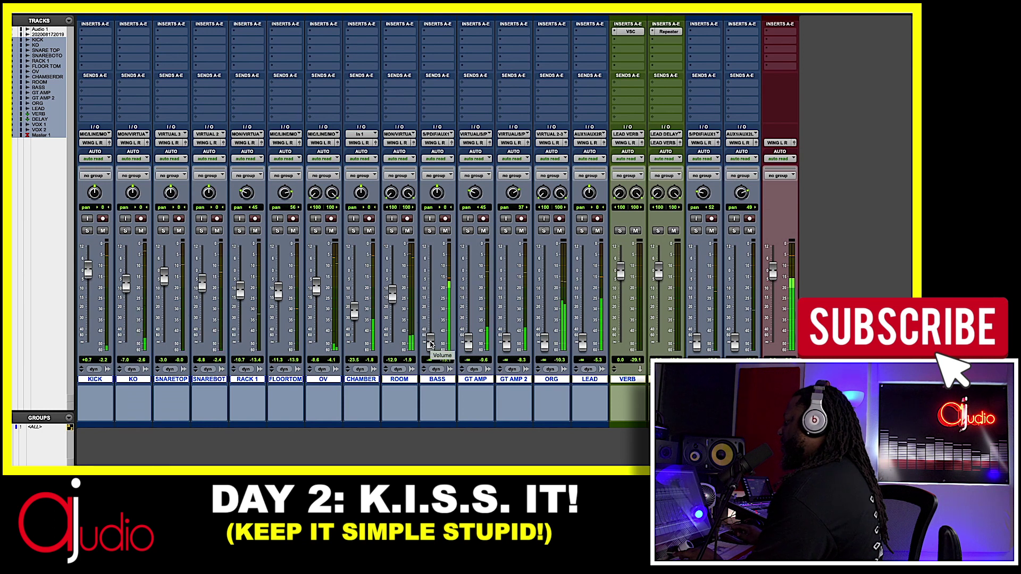
- Raise BASS to about -4.3 dB, clear the track selection, and set GT AMP to about -8.1 dB and GT AMP 2 to about -9.1 dB
left_click_drag(431, 345, 432, 281)
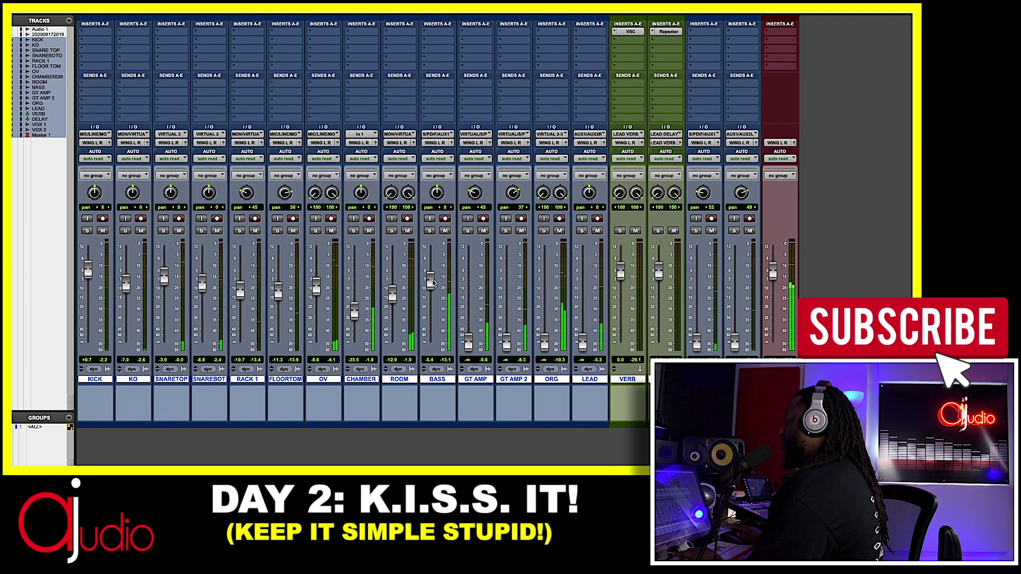
left_click_drag(432, 279, 431, 279)
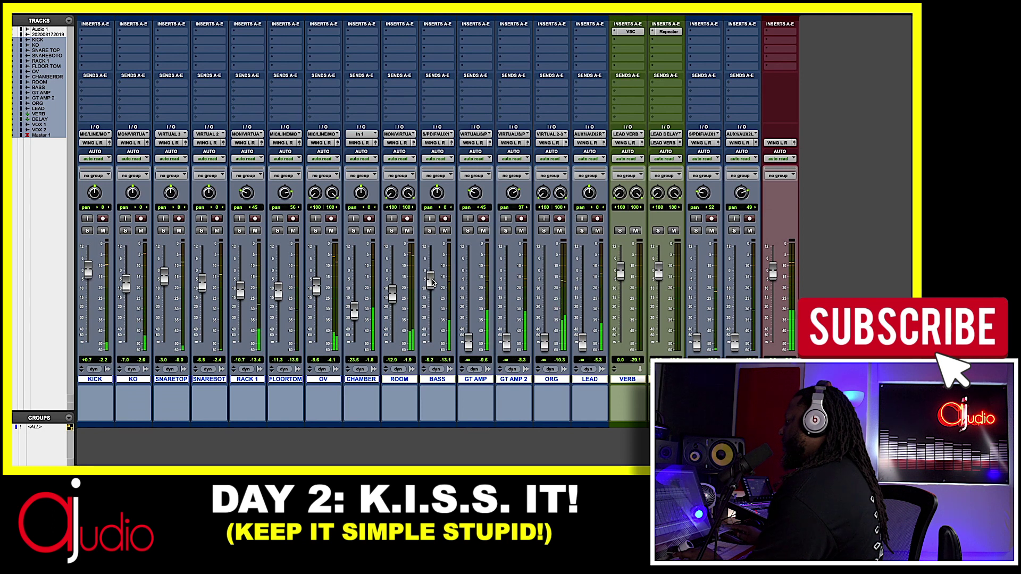
left_click(442, 404)
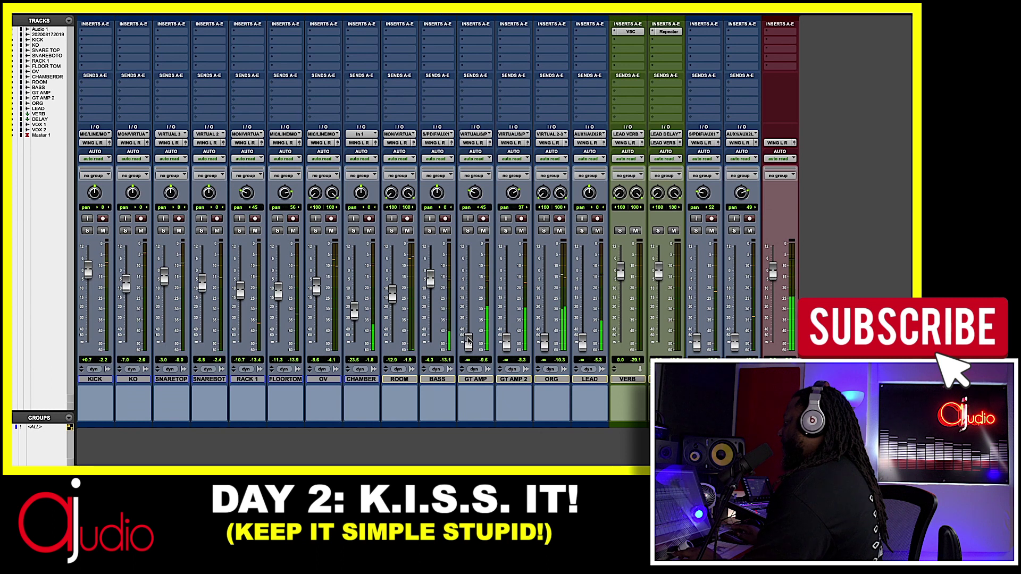
left_click_drag(468, 342, 466, 282)
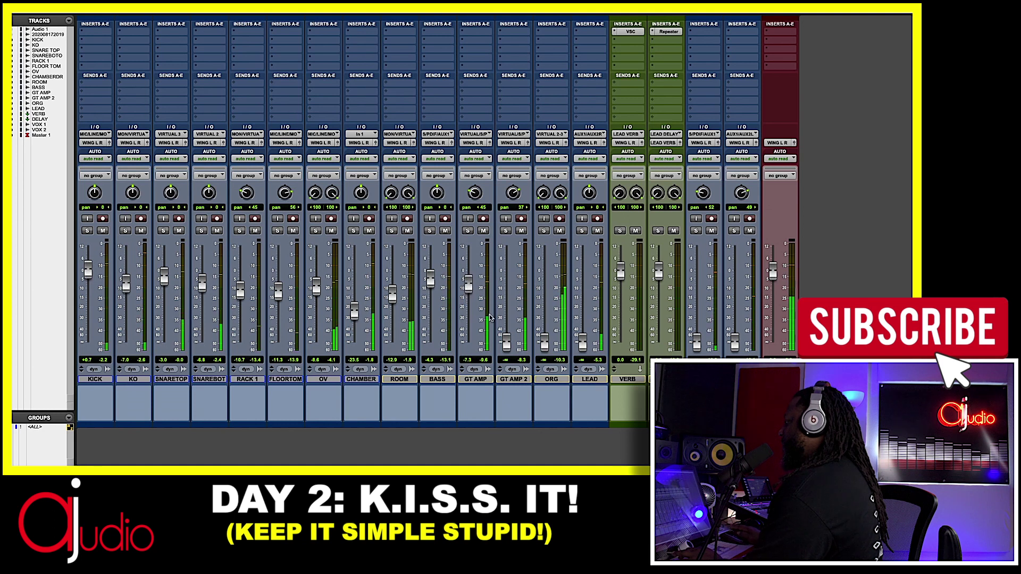
left_click_drag(510, 343, 468, 293)
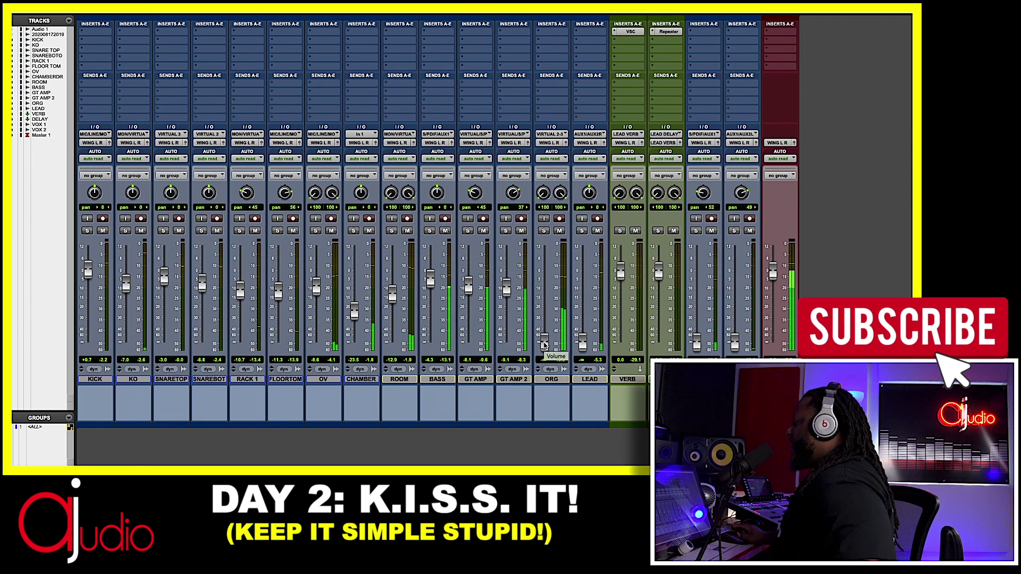
- Bring ORG up to about -10.5 dB and raise GT AMP to about -7.0 dB and GT AMP 2 to about -8.6 dB
left_click_drag(544, 344, 544, 293)
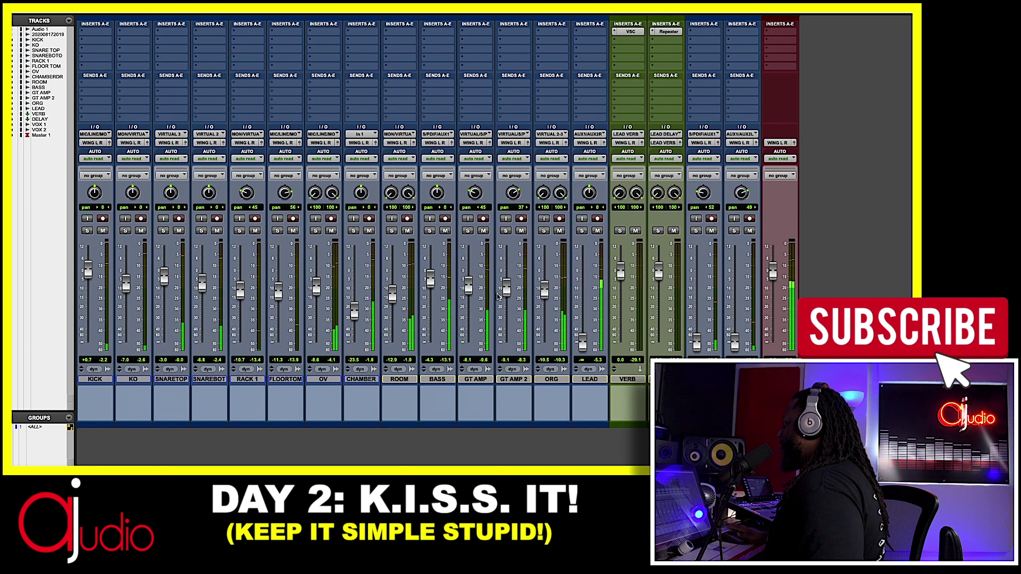
left_click_drag(506, 290, 469, 293)
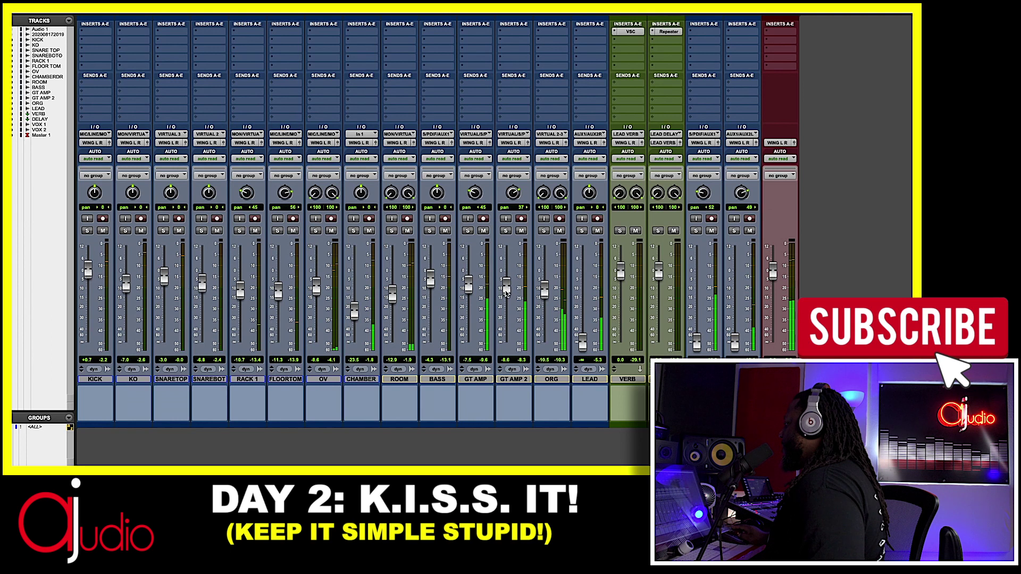
left_click_drag(507, 289, 469, 290)
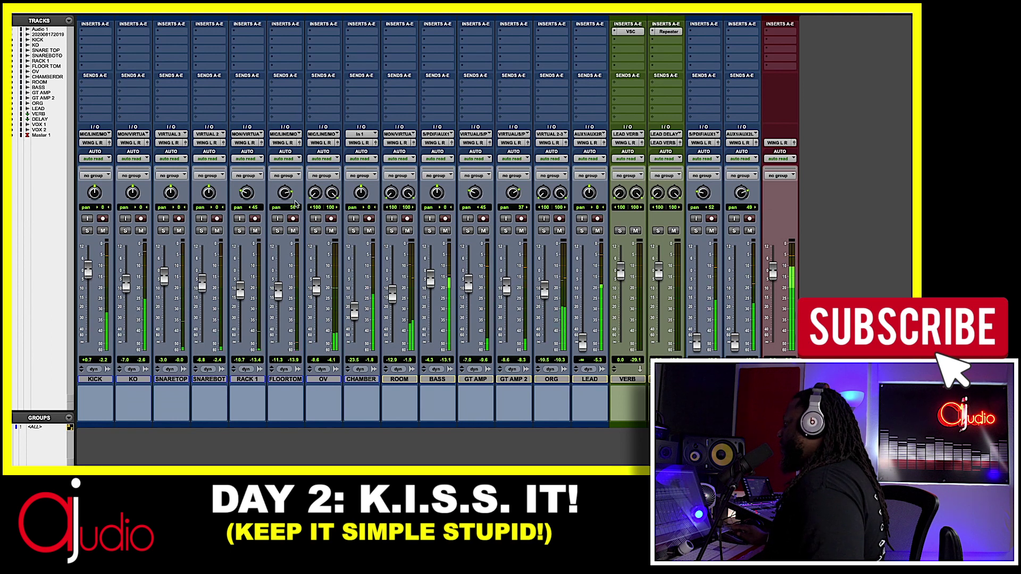
- Widen RACK 1's pan to 48 and raise RACK 1 to about -7.8 dB, FLOORTOM to -9.4 dB and KO to -3.6 dB
left_click_drag(246, 192, 247, 194)
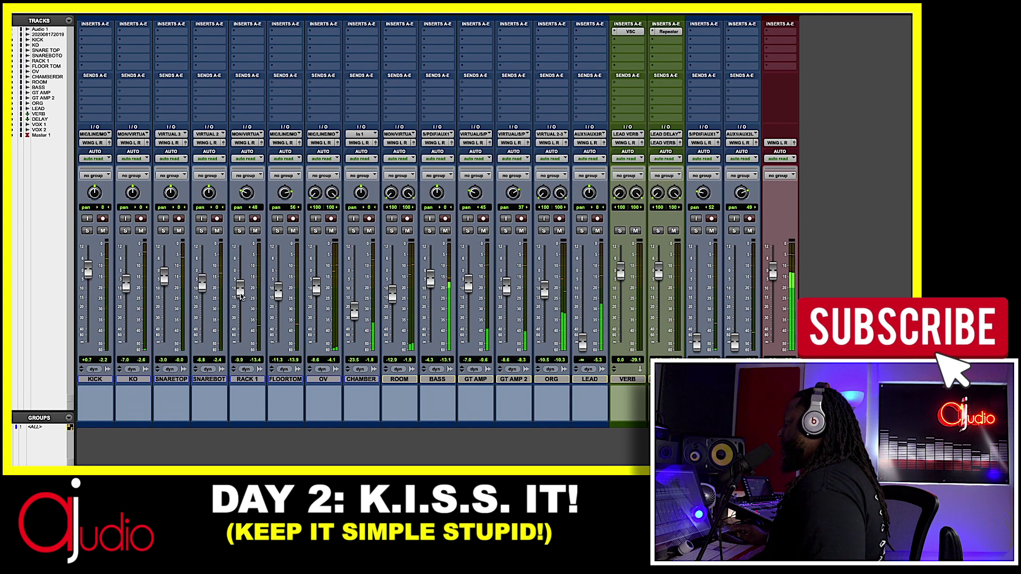
left_click_drag(277, 296, 276, 294)
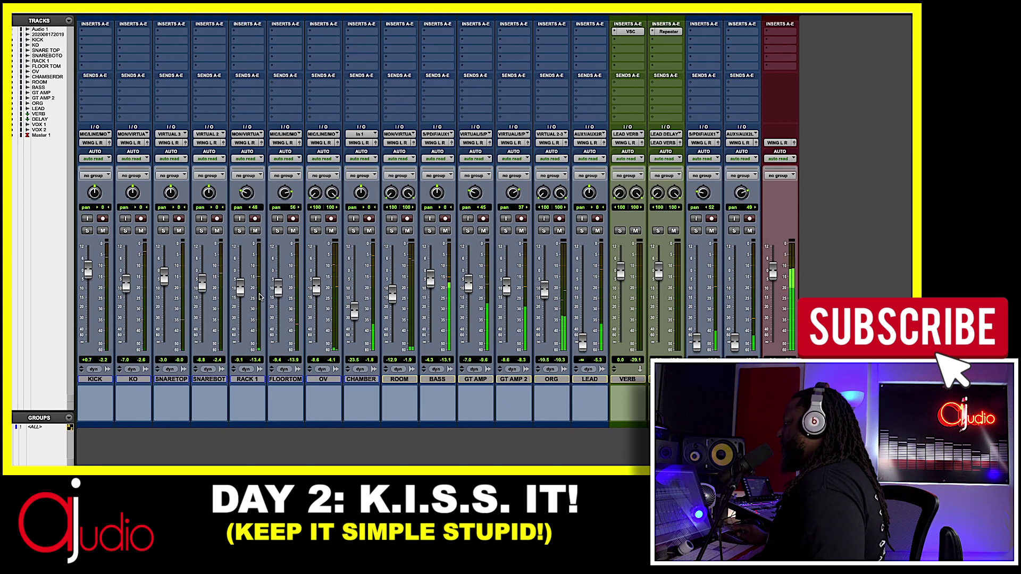
left_click_drag(128, 283, 125, 282)
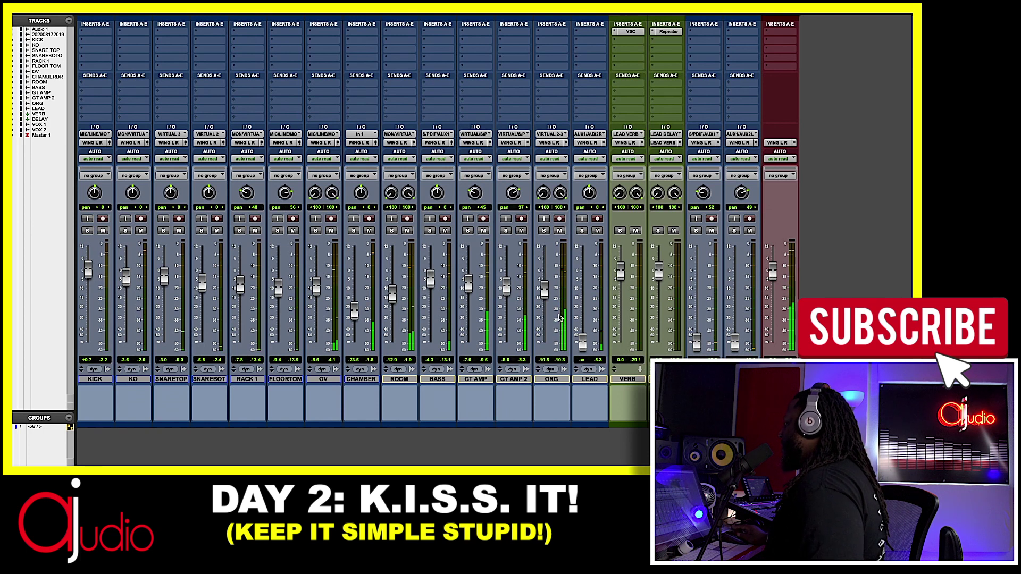
- Raise ORG to about -5.4 dB, BASS to -2.5, GT AMP to -5.9, GT AMP 2 to -7.0, ROOM to -4.6 and CHAMBER to -15.0 dB
left_click_drag(547, 301, 546, 292)
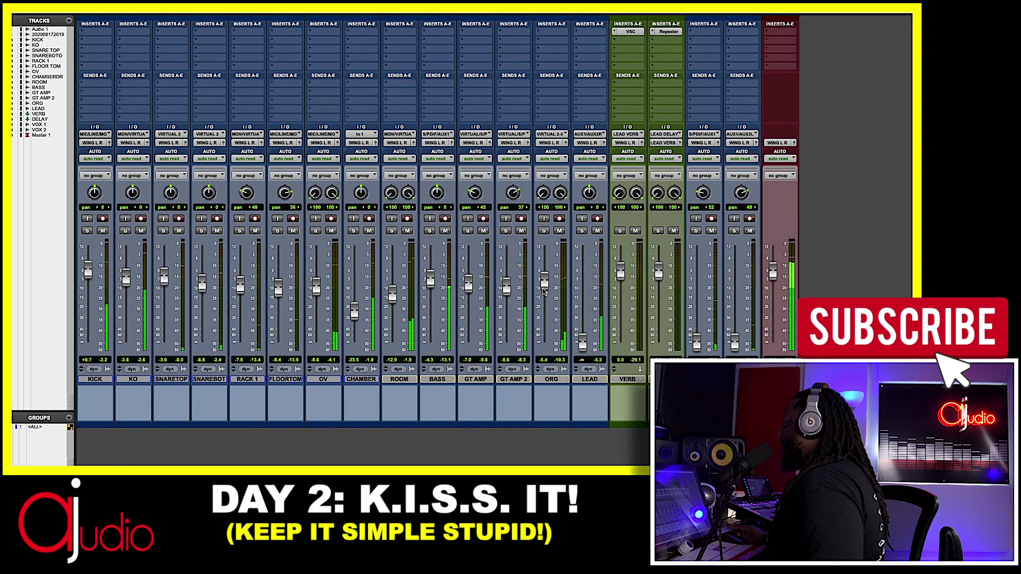
left_click_drag(544, 292, 429, 277)
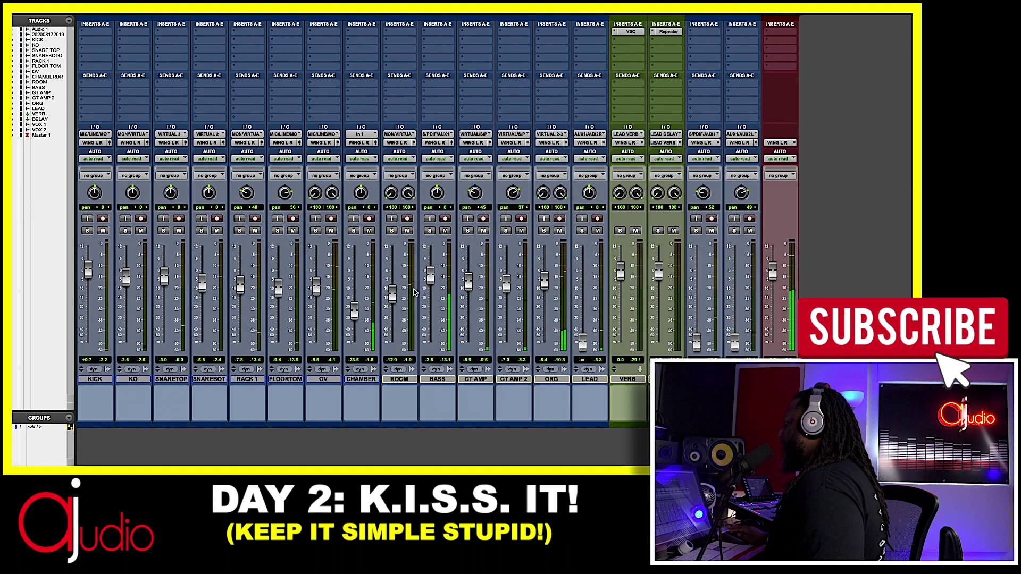
mouse_move(392, 297)
left_mouse_down()
mouse_move(394, 269)
mouse_move(394, 286)
left_mouse_up()
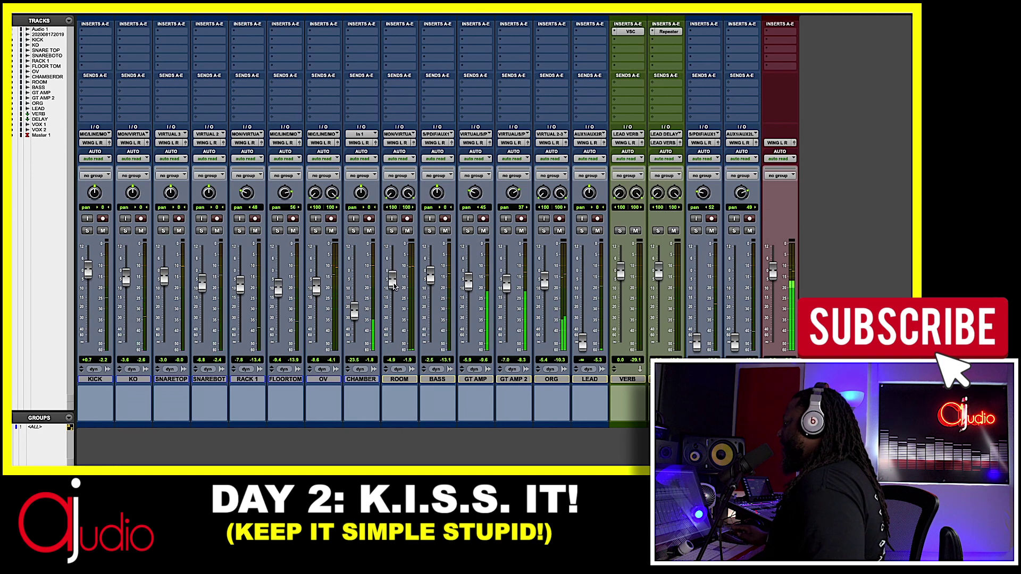
left_click_drag(353, 314, 354, 302)
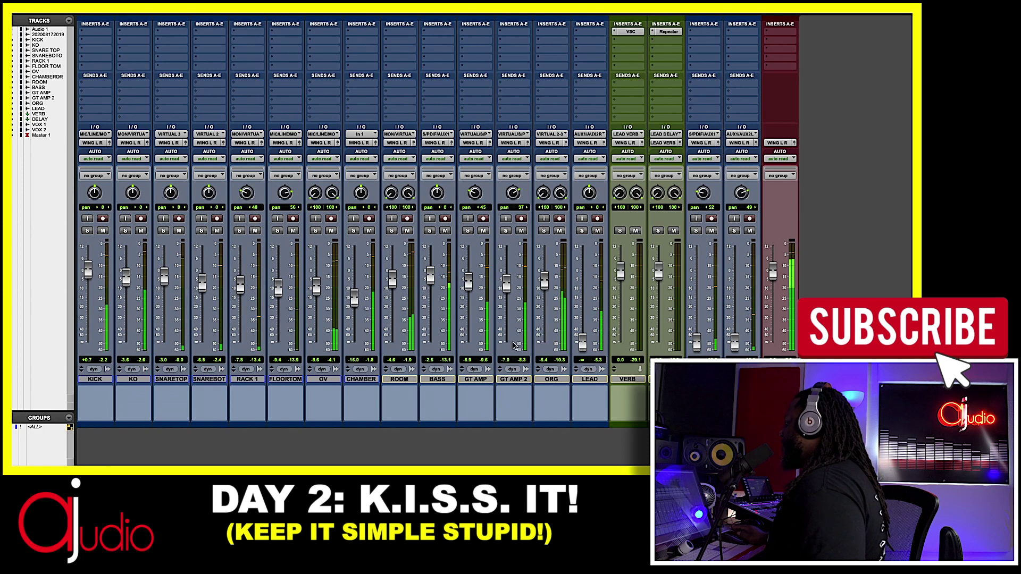
- Bring the LEAD vocal up and fine-tune its level to about -0.1 dB
left_click_drag(583, 341, 585, 272)
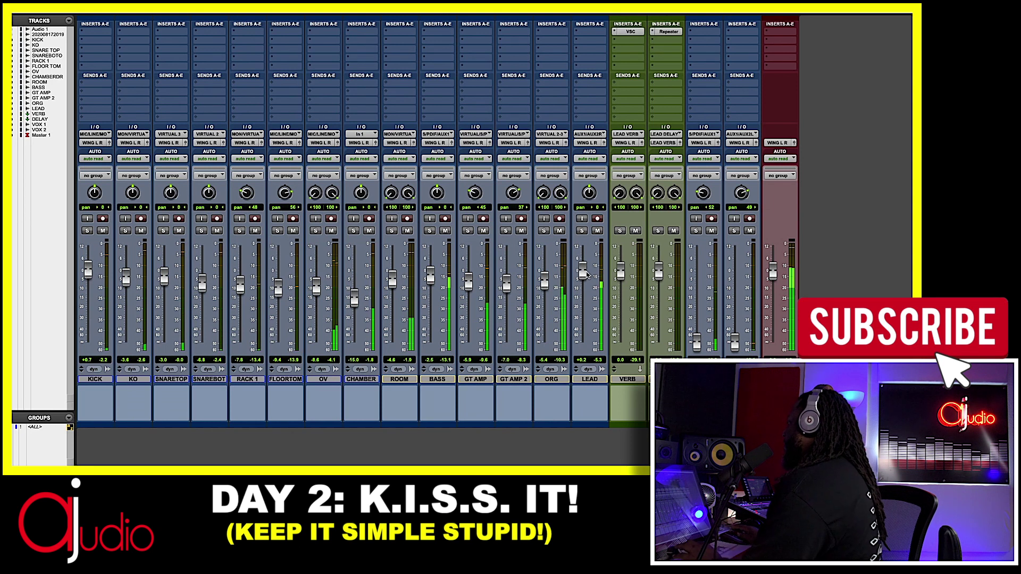
left_click_drag(585, 271, 583, 275)
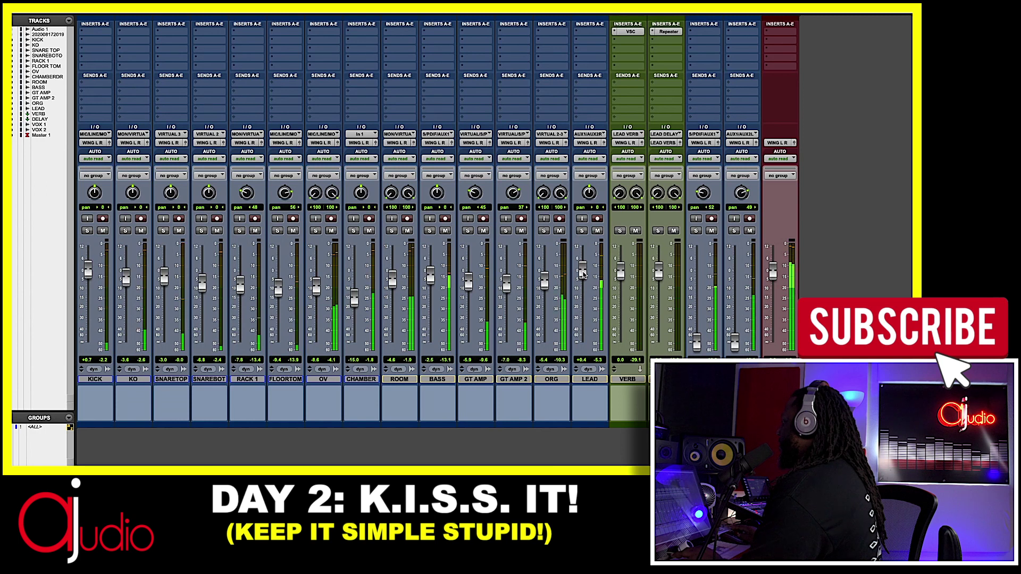
left_click_drag(583, 274, 583, 275)
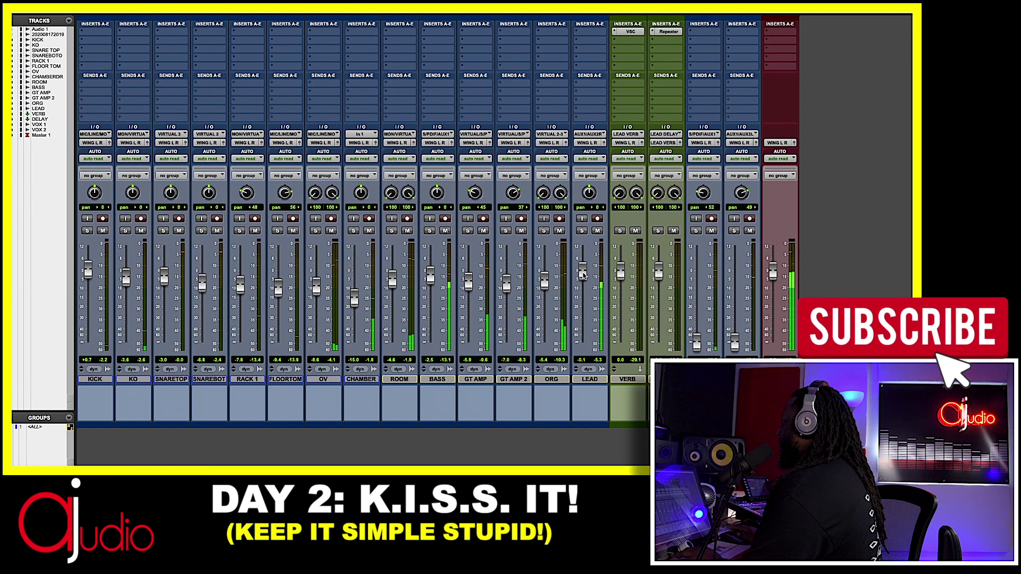
- Add a send from LEAD to the LEAD VERB bus, set its level to about -16.1 dB and close the send window
left_click(590, 82)
mouse_move(605, 92)
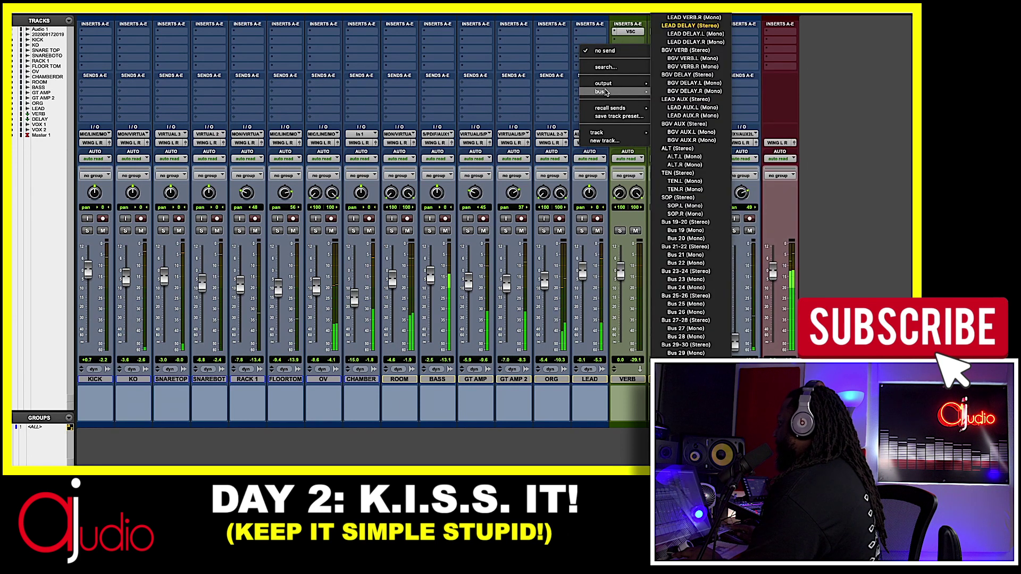
left_click(676, 26)
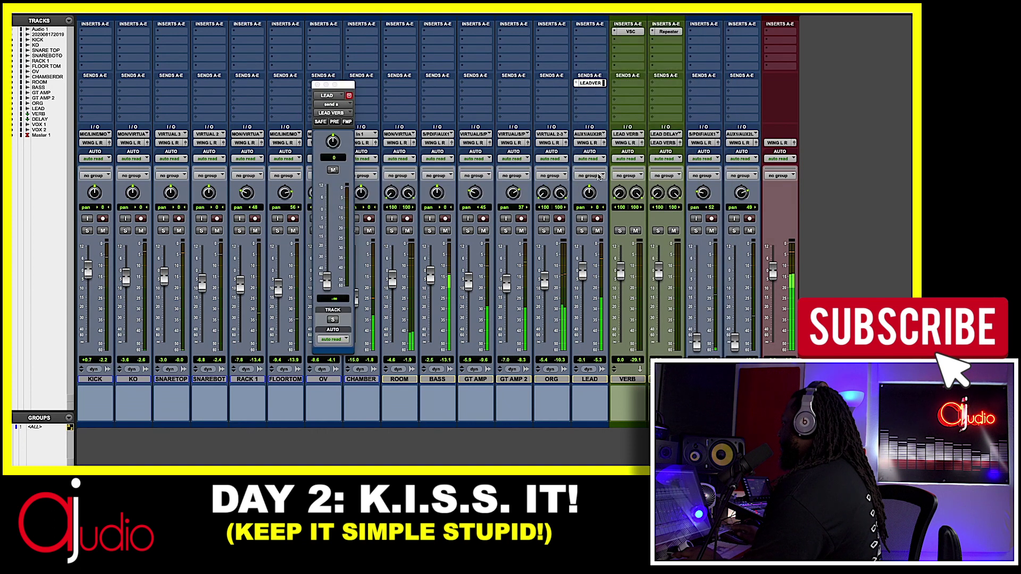
left_click_drag(327, 280, 321, 236)
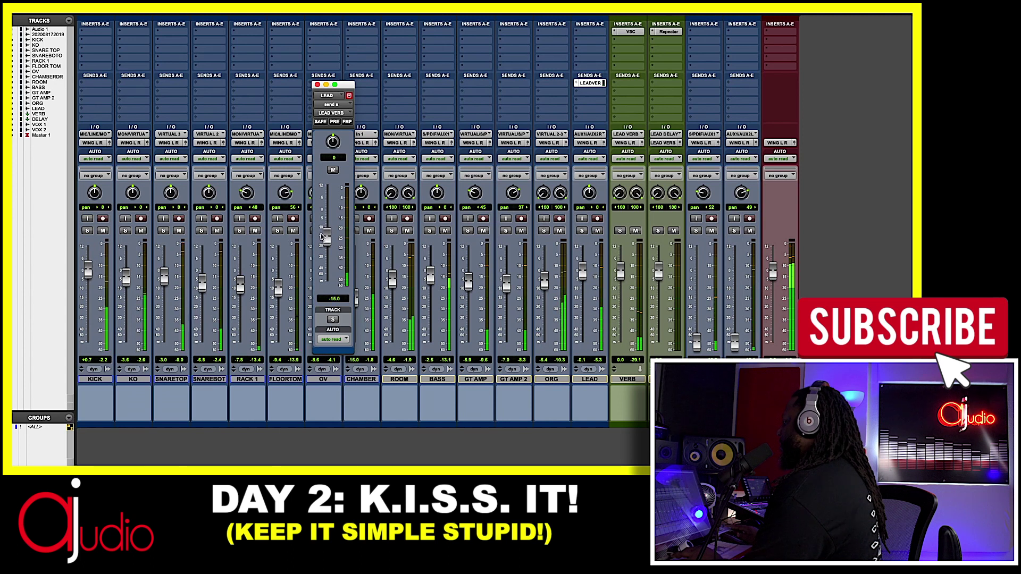
left_click_drag(321, 236, 321, 238)
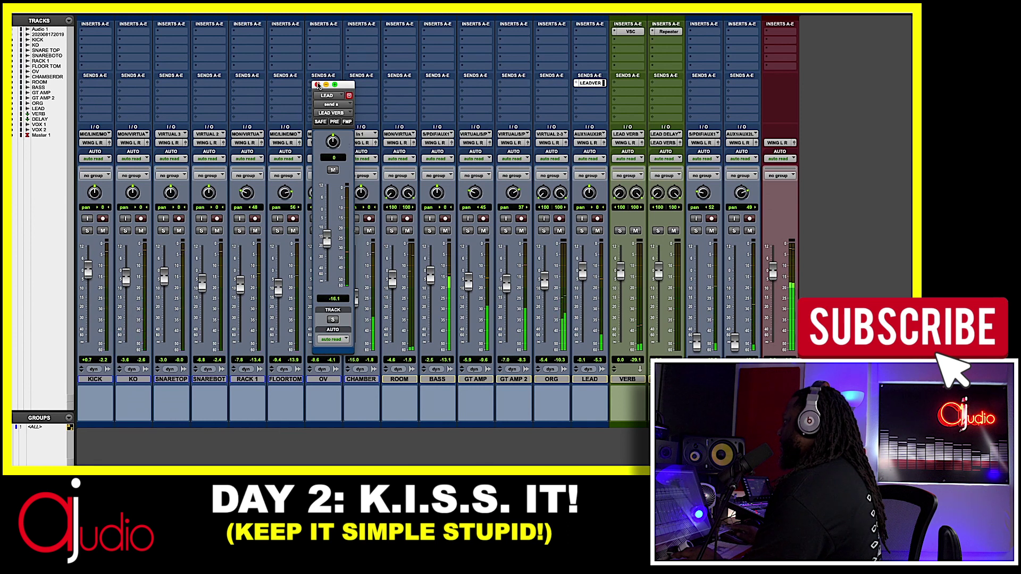
left_click(318, 85)
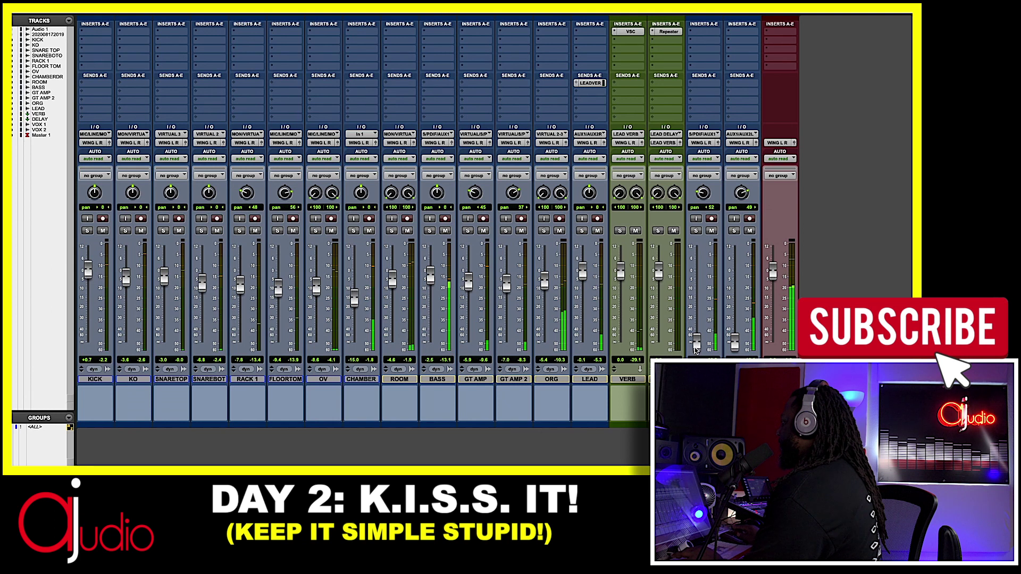
- Bring up the VOX 1 and VOX 2 backing vocals to matching levels below the LEAD fader
left_click_drag(694, 331, 690, 312)
left_click_drag(739, 346, 739, 305)
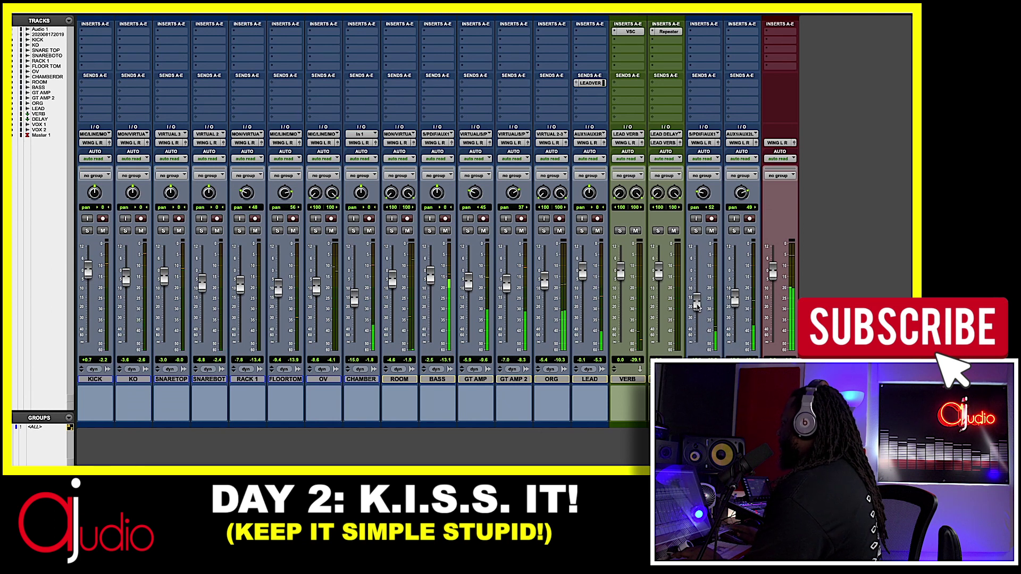
left_click_drag(736, 294, 701, 299)
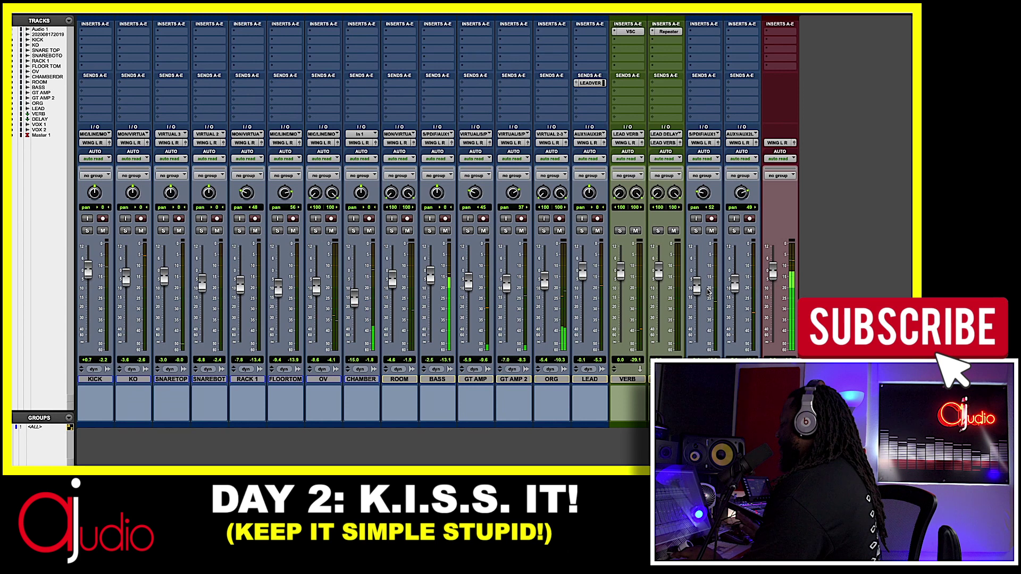
- Restart playback from about 0:32, where the drums enter, and raise LEAD to about +0.9 dB in the mixer
key("super+equal")
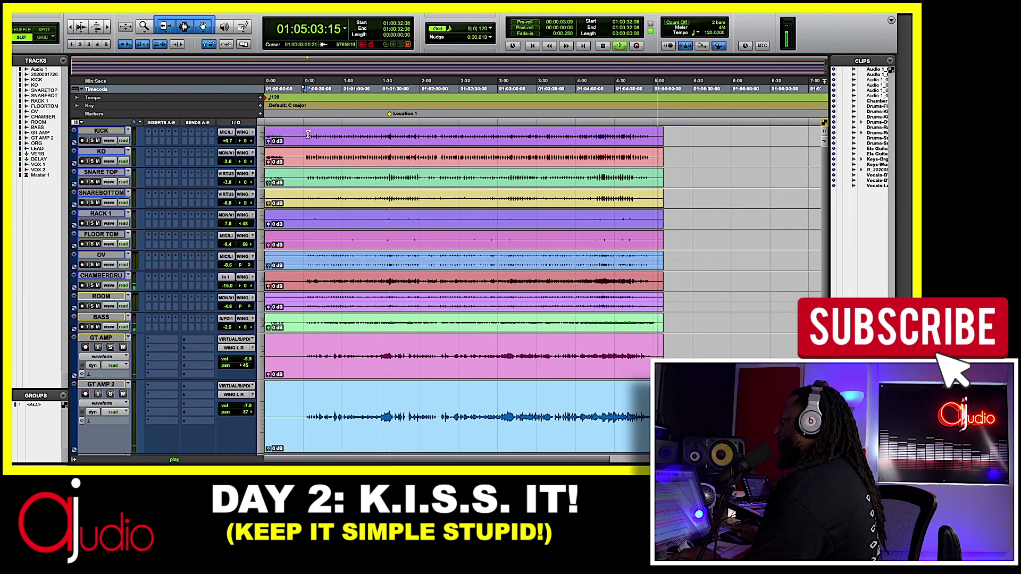
key("space")
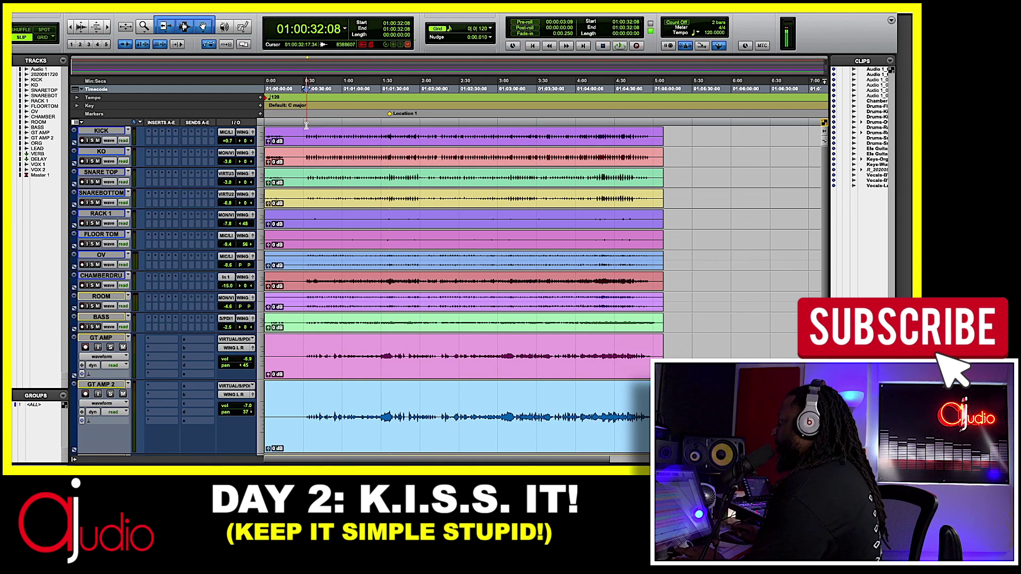
left_click(306, 125)
key("space")
key("super+equal")
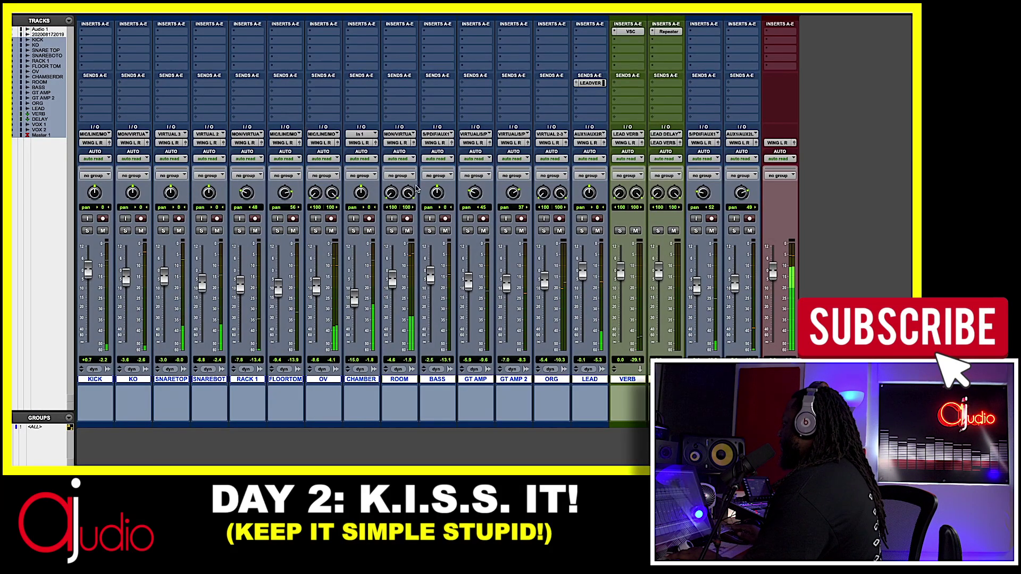
left_click_drag(583, 284, 583, 281)
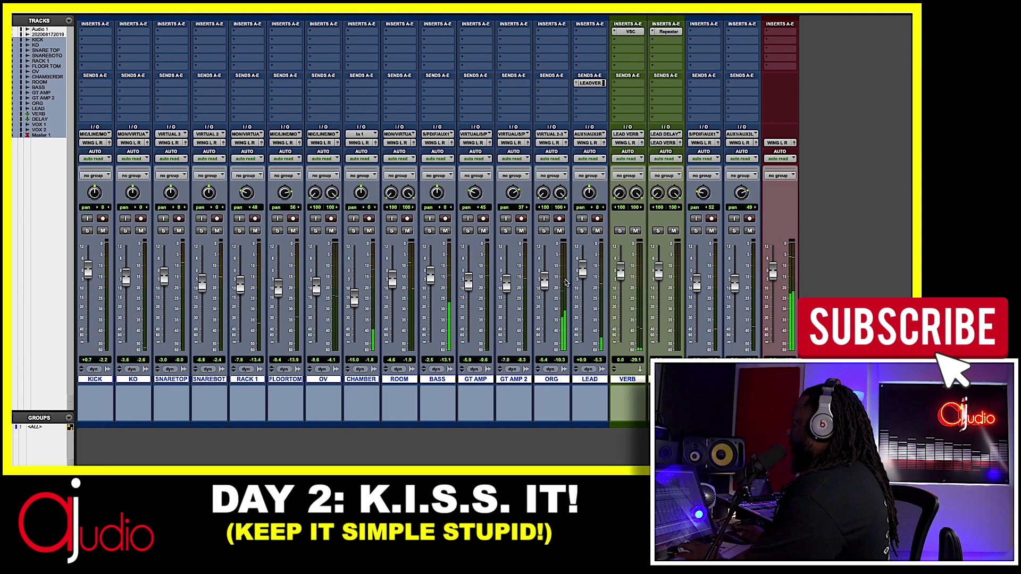
- Insert the Slate Digital VBC FG-Grey compressor in the first insert slot of the LEAD track
left_click(582, 34)
mouse_move(685, 99)
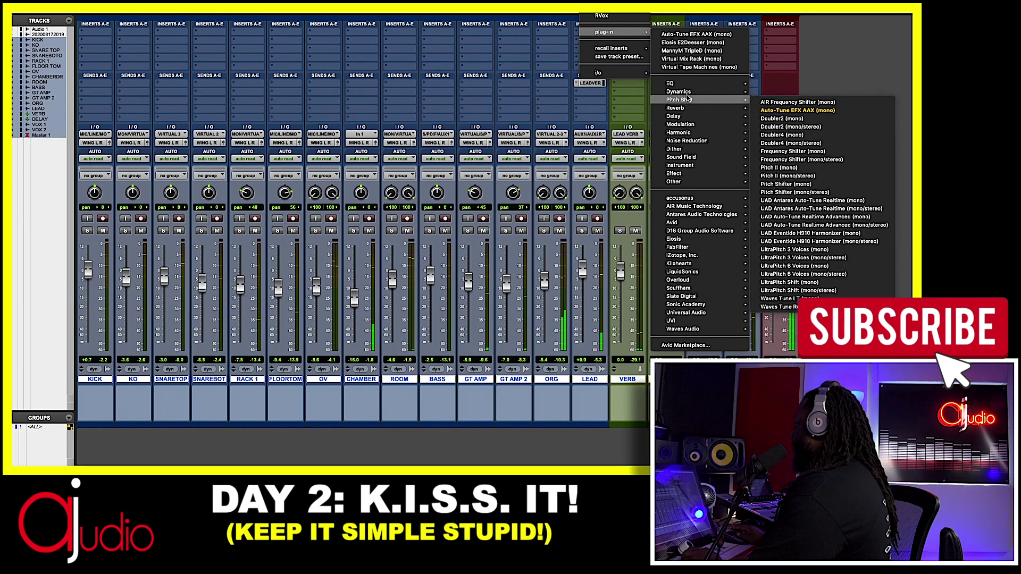
mouse_move(680, 315)
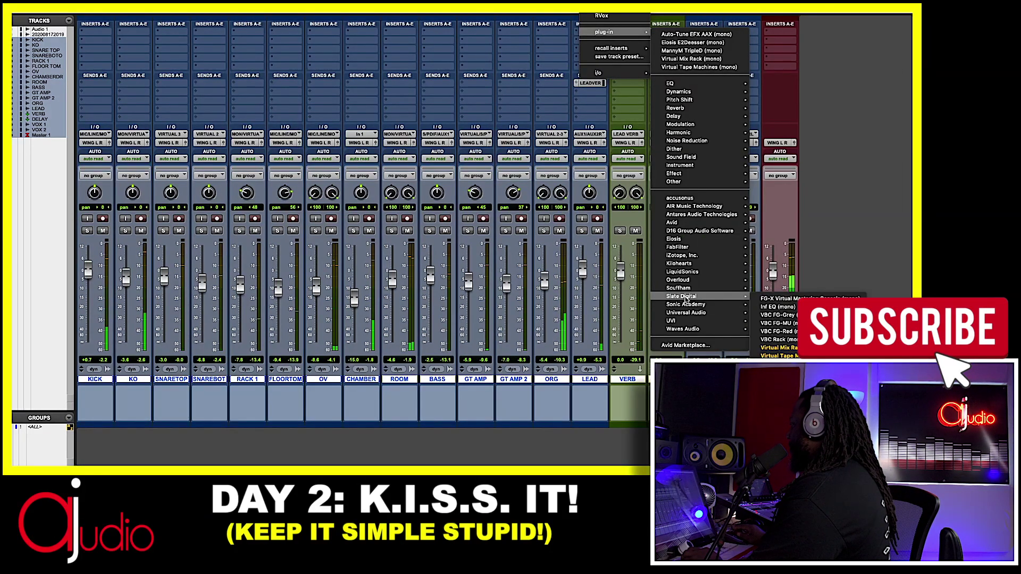
left_click(790, 318)
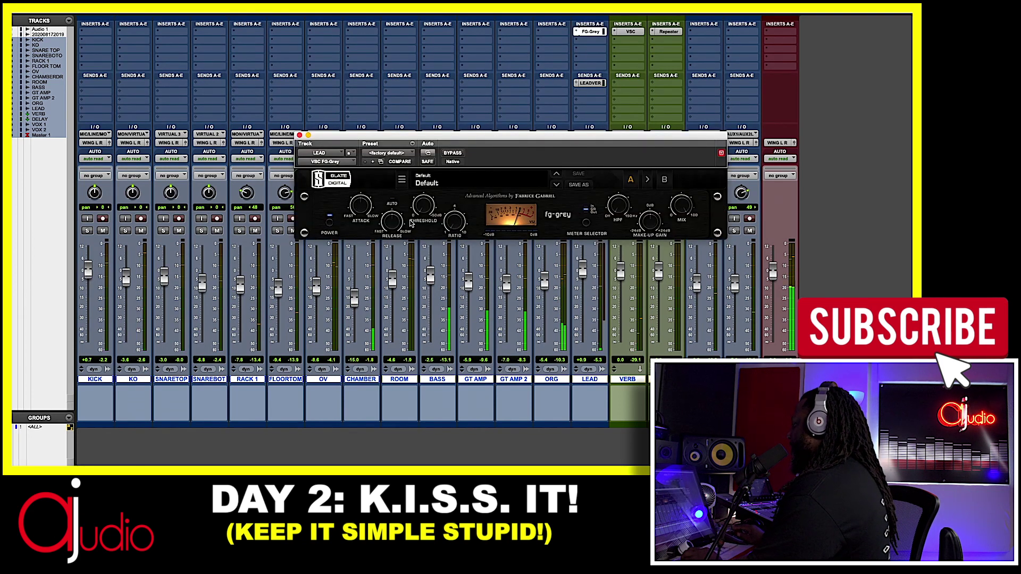
- Adjust the LEAD compressor's ratio and attack, add about 7 dB of make-up gain and close the plug-in
left_click_drag(449, 224, 423, 154)
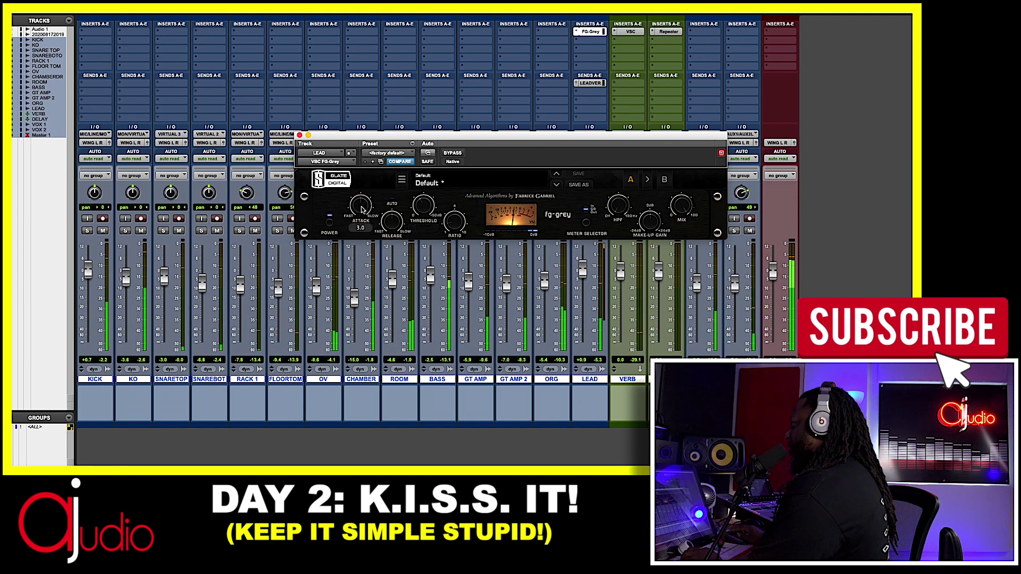
left_click_drag(361, 213, 361, 215)
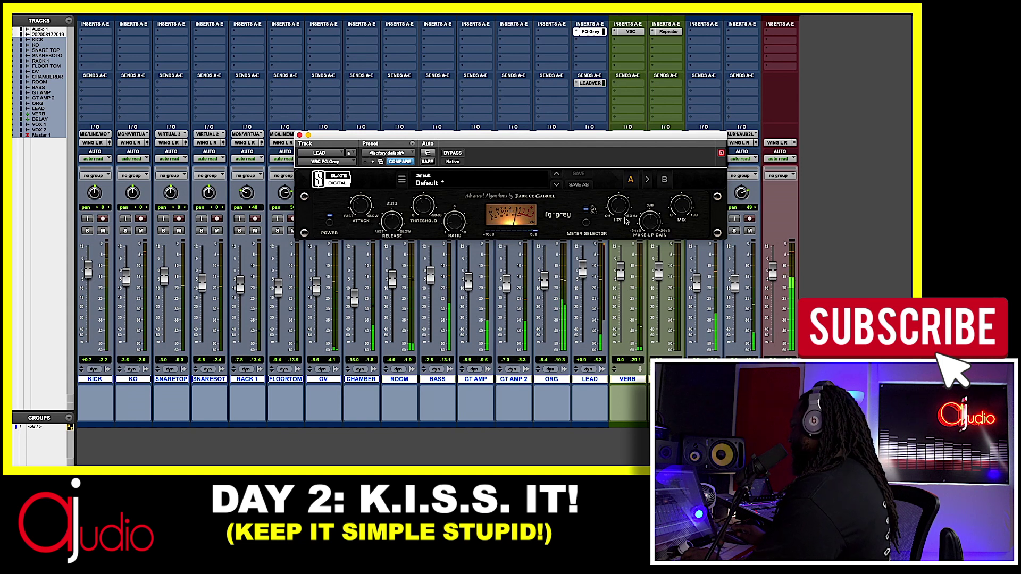
mouse_move(651, 222)
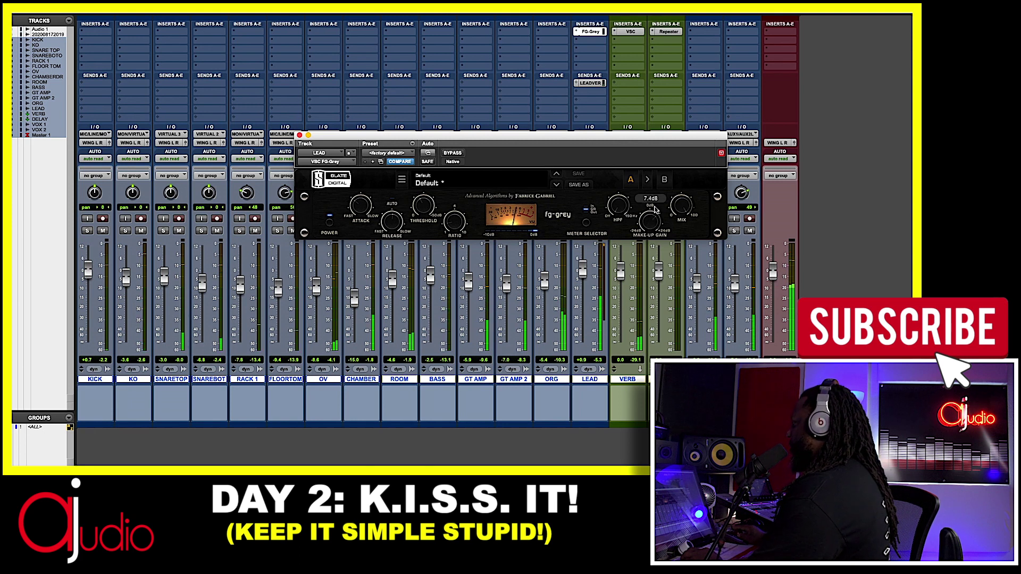
left_click_drag(655, 210, 655, 212)
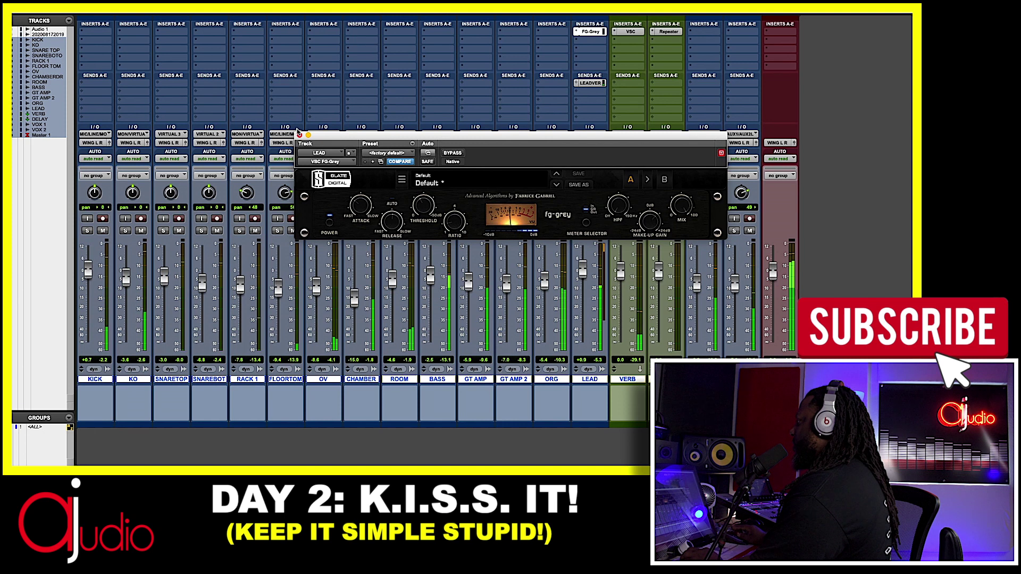
left_click(300, 135)
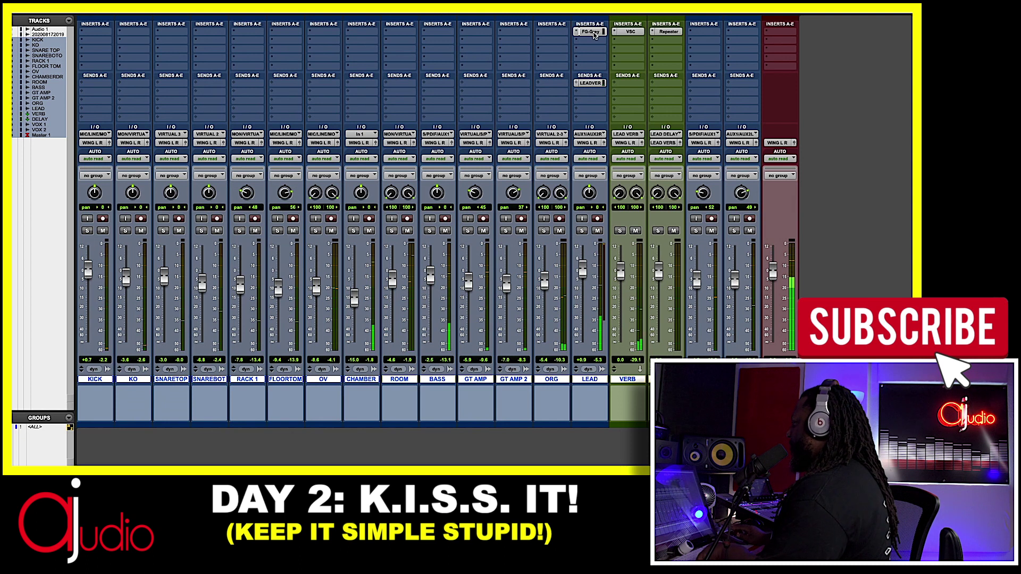
- Copy LEAD's FG-Grey compressor and its LEAD VERB send to both VOX 1 and VOX 2
left_click_drag(702, 34, 734, 35)
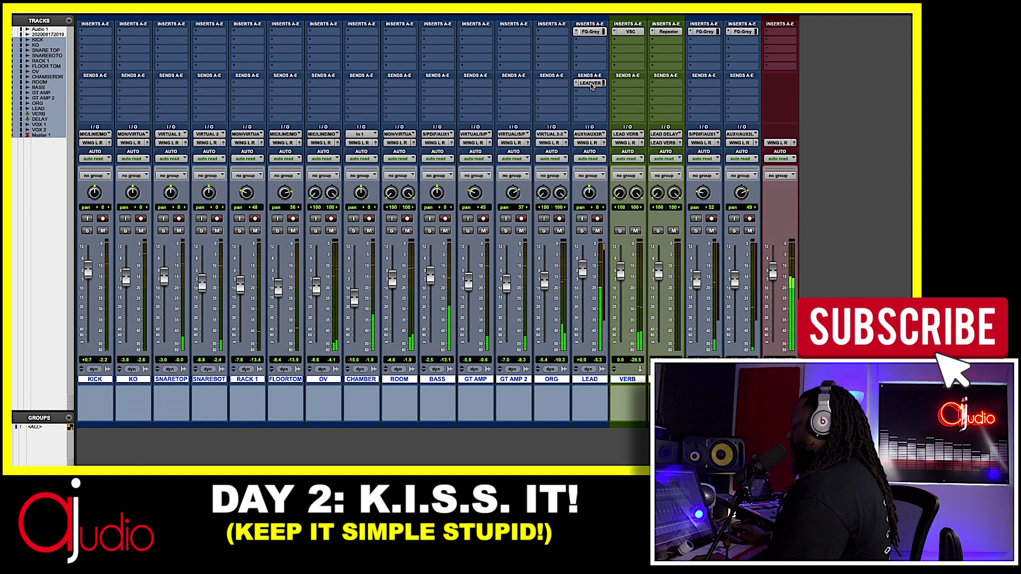
left_click_drag(730, 86, 732, 85)
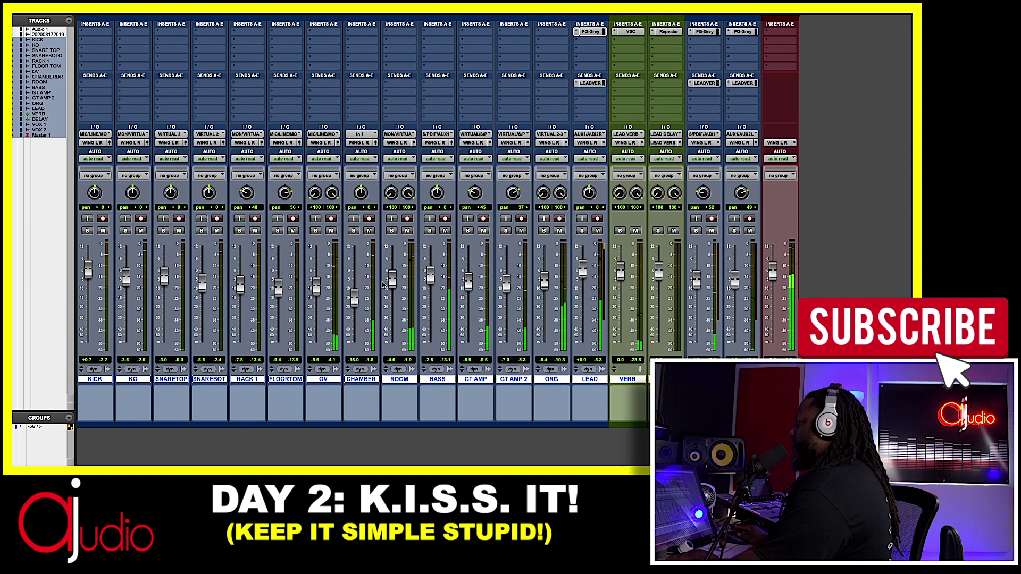
- Rebalance OV to about -12.9 dB, CHAMBER to -16.1, SNARETOP to -2.0, KICK to +0.9, KO to -1.7, and both guitar amps to -4.1 dB
left_click_drag(317, 294, 317, 298)
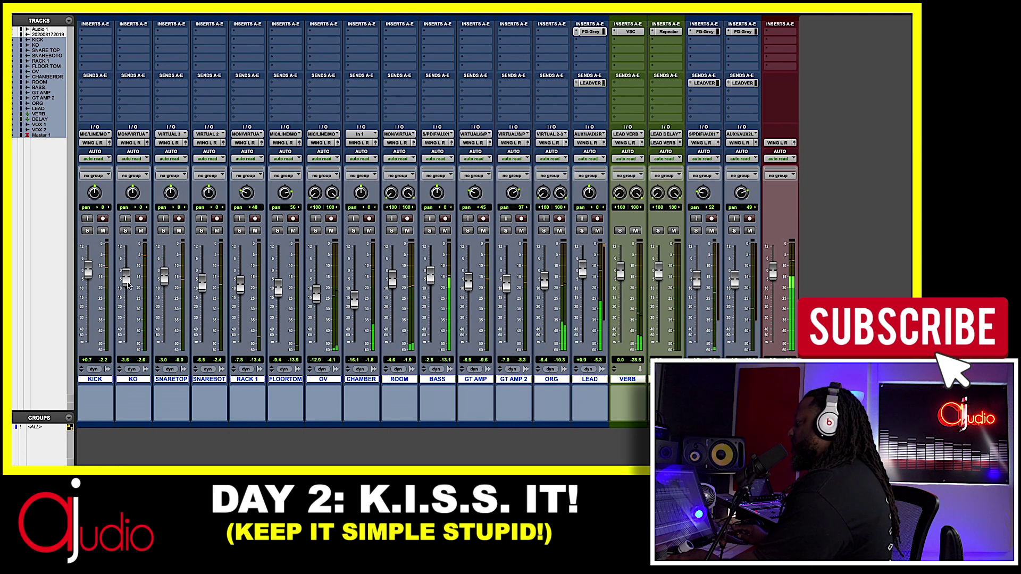
left_click_drag(165, 280, 165, 282)
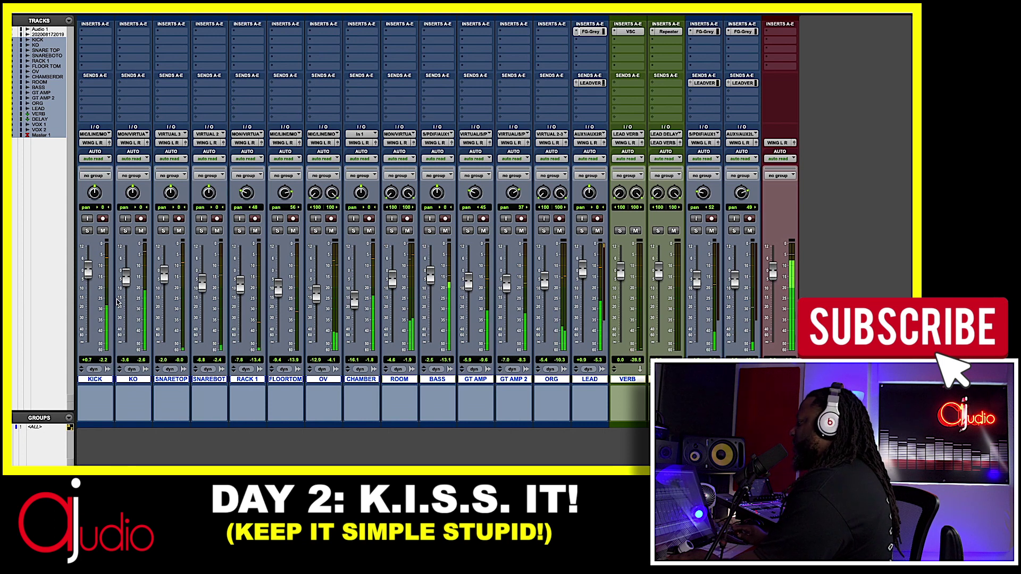
left_click_drag(125, 287, 125, 283)
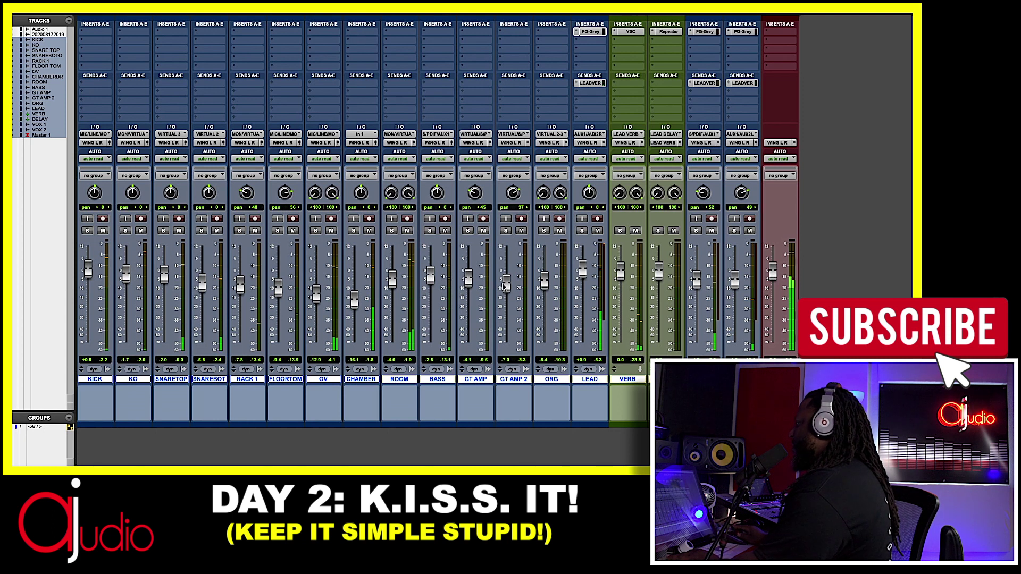
left_click_drag(504, 283, 503, 278)
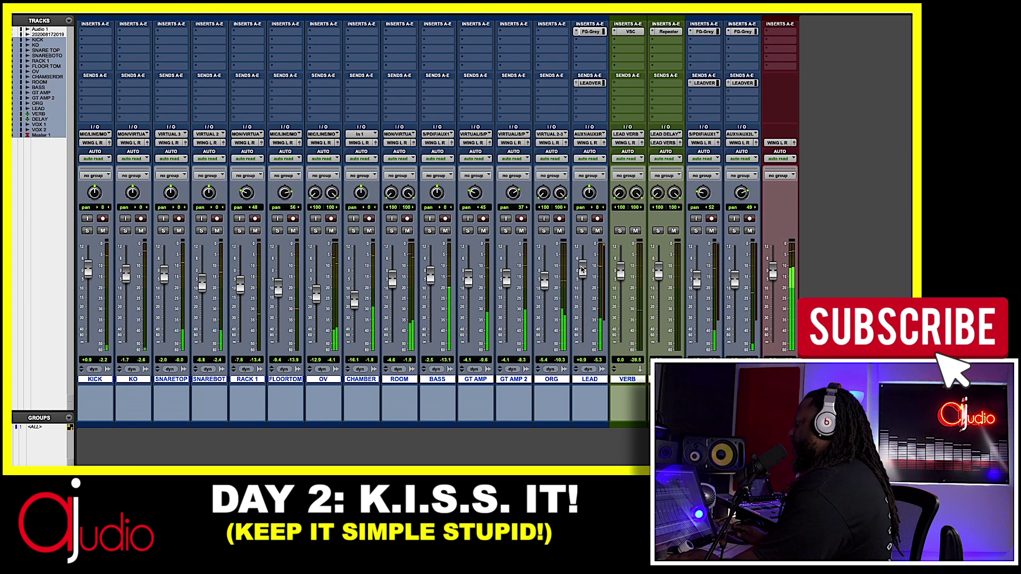